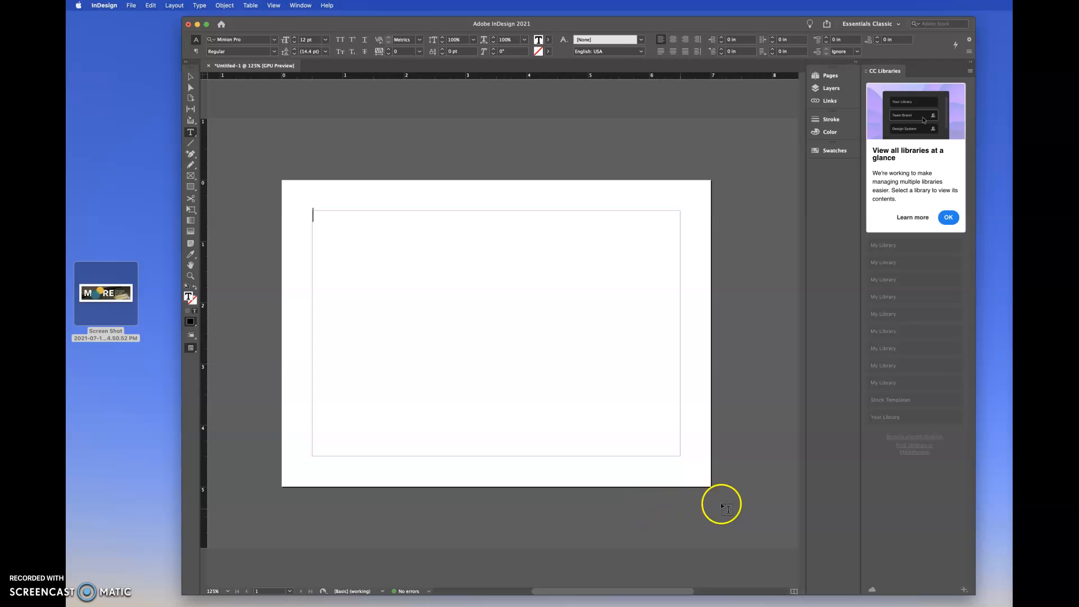
# Switch the workspace from Essentials Classic to Advanced.
pyautogui.click(301, 6)
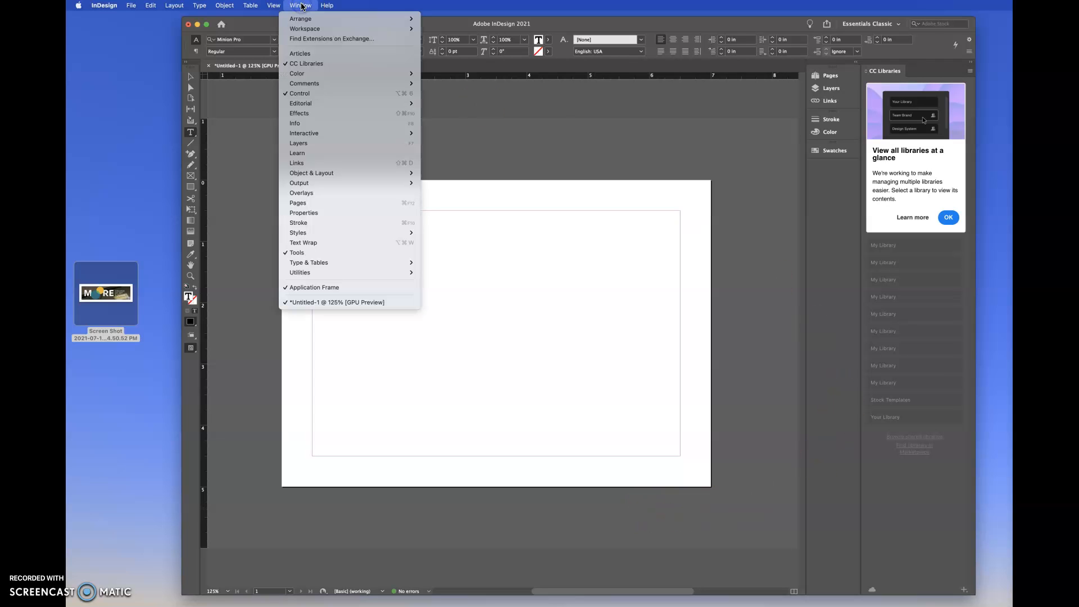
pyautogui.moveTo(394, 29)
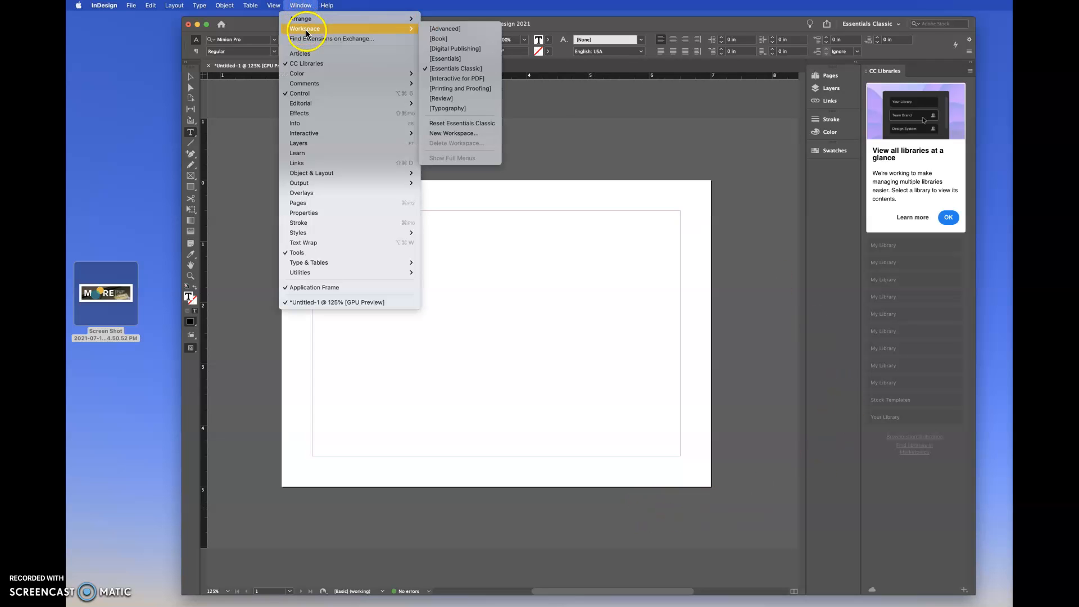
pyautogui.click(484, 28)
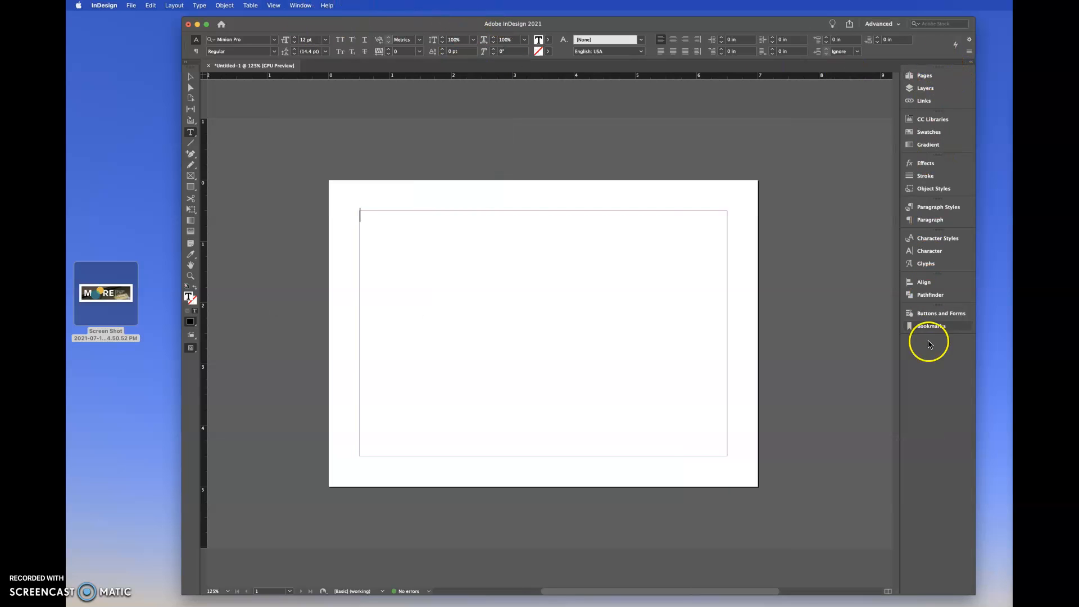
# Leave text editing and remove the existing empty text frame from the page.
pyautogui.click(922, 389)
pyautogui.click(889, 373)
pyautogui.press('Escape')
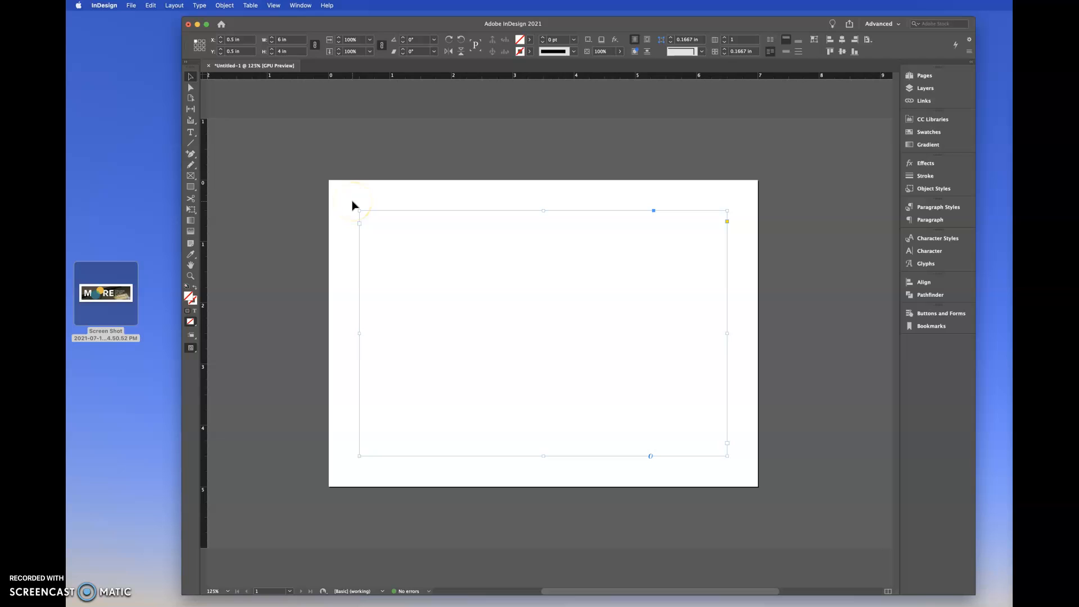
pyautogui.moveTo(352, 203); pyautogui.dragTo(423, 270)
pyautogui.click(427, 267)
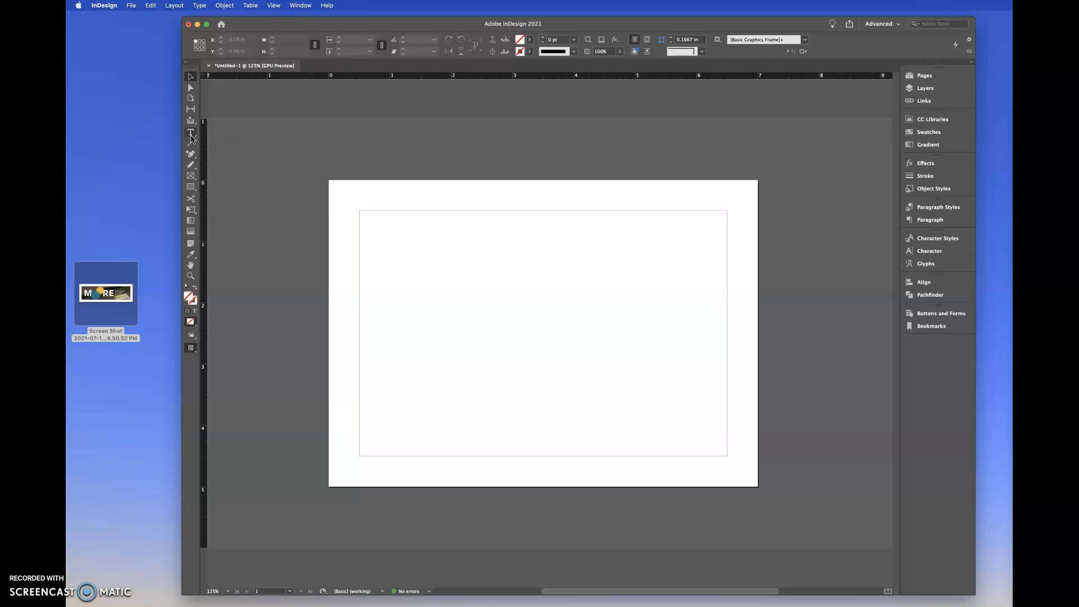
# Draw a 6 by 4 in text frame across the page margins with the Type tool and enter "Invite".
pyautogui.click(191, 135)
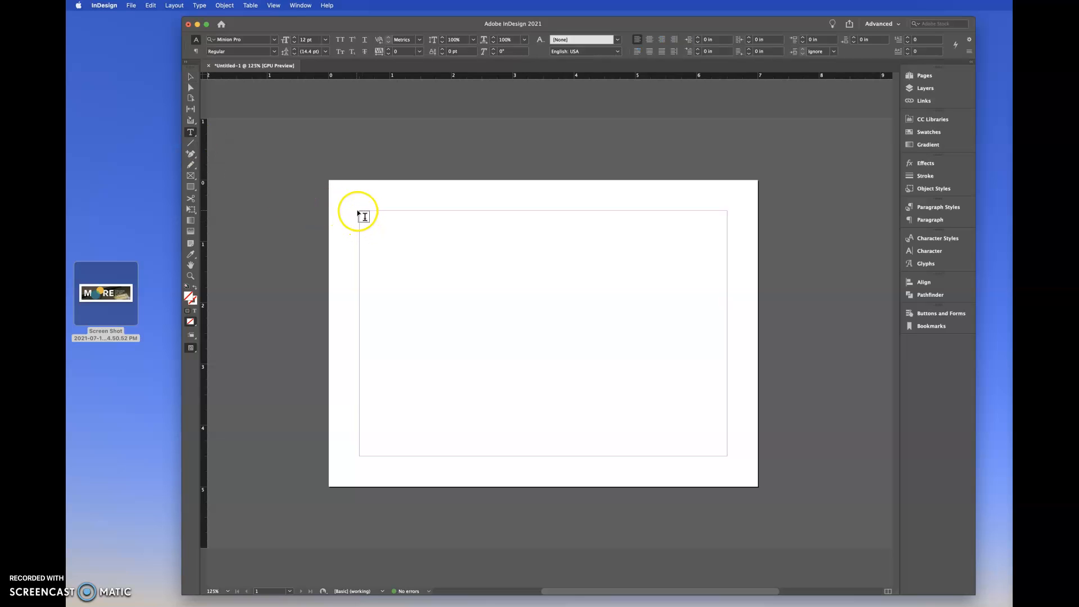
pyautogui.moveTo(361, 212); pyautogui.dragTo(729, 458)
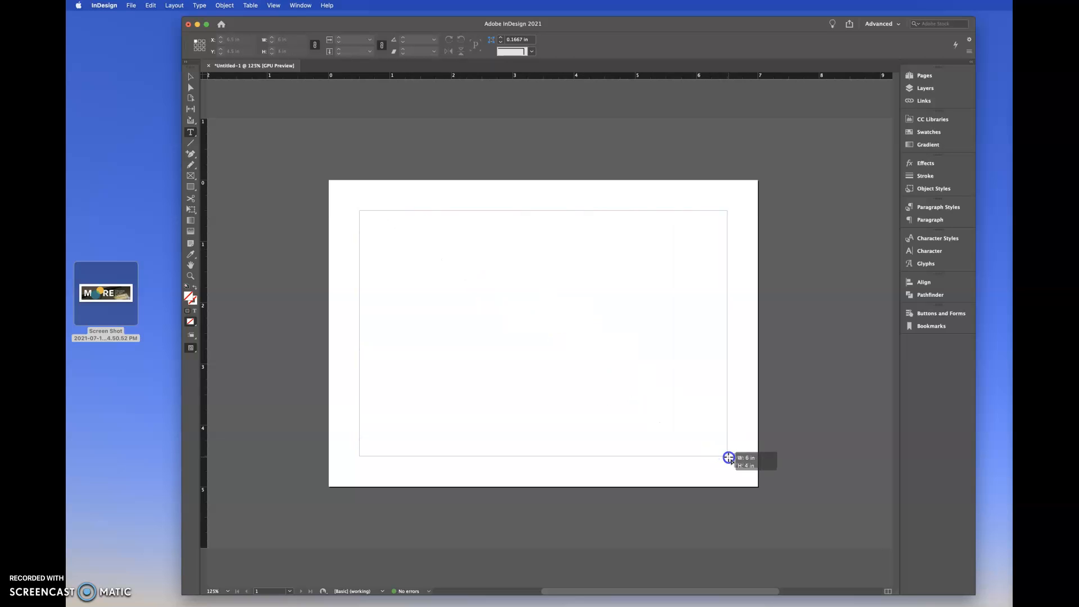
pyautogui.moveTo(729, 458); pyautogui.dragTo(729, 458)
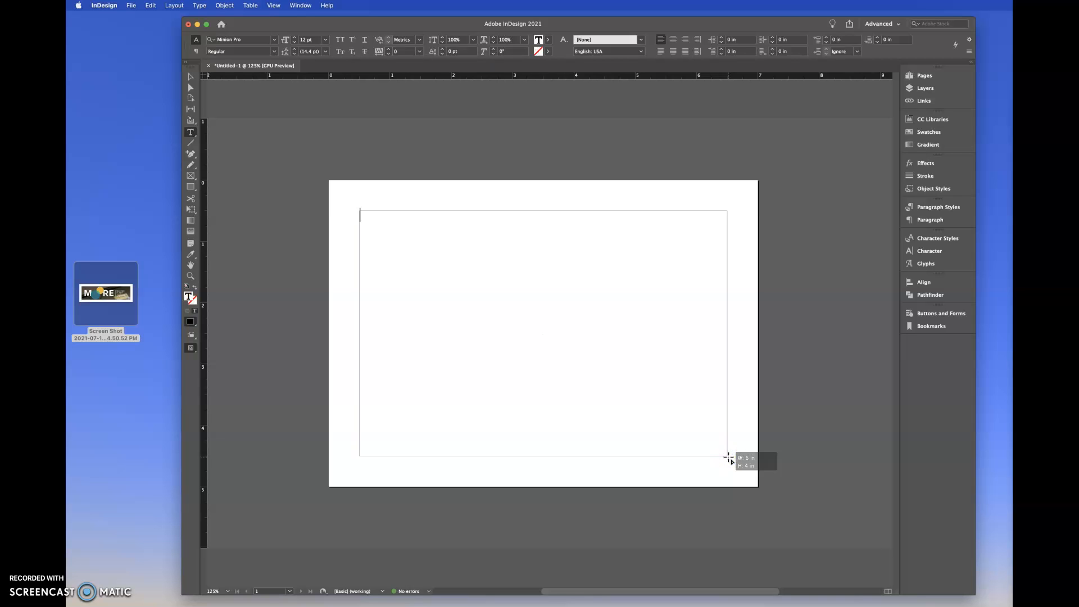
pyautogui.write('Invite')
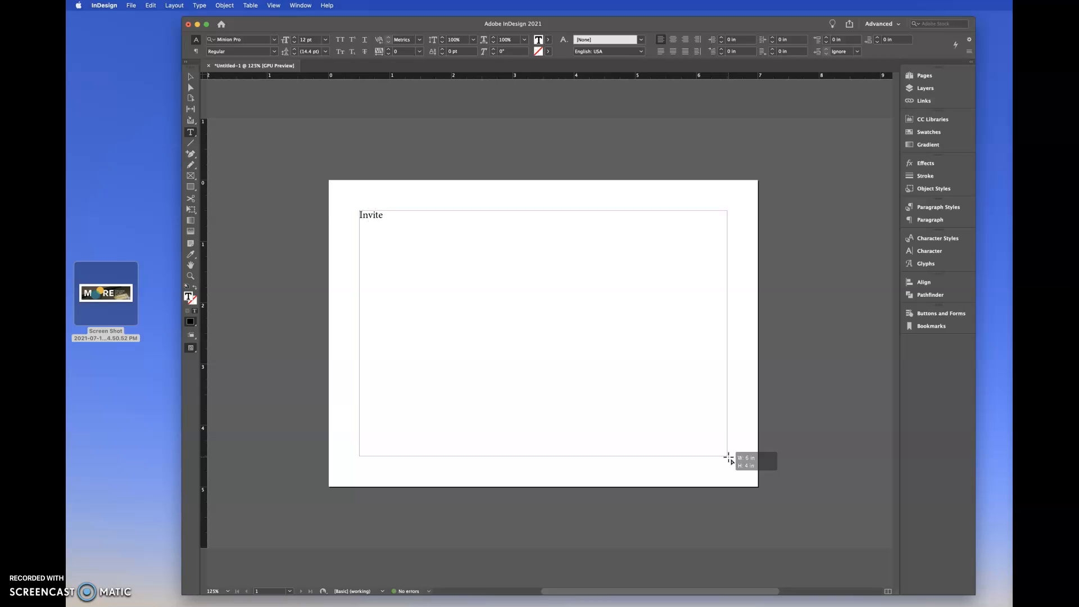
# Examine the available fonts and the font classification filters in the character settings.
pyautogui.click(912, 253)
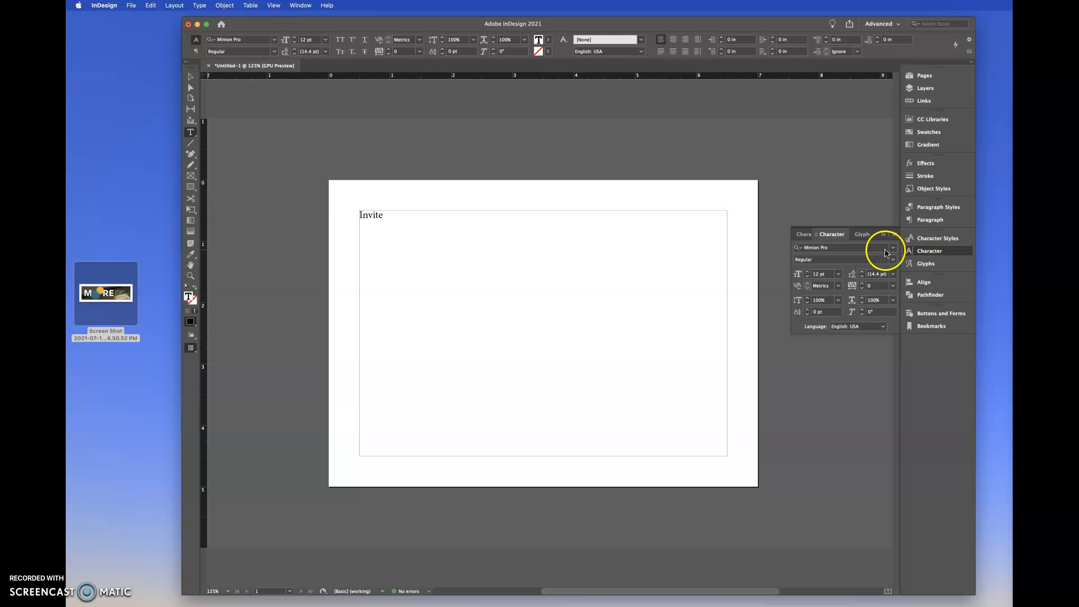
pyautogui.click(894, 248)
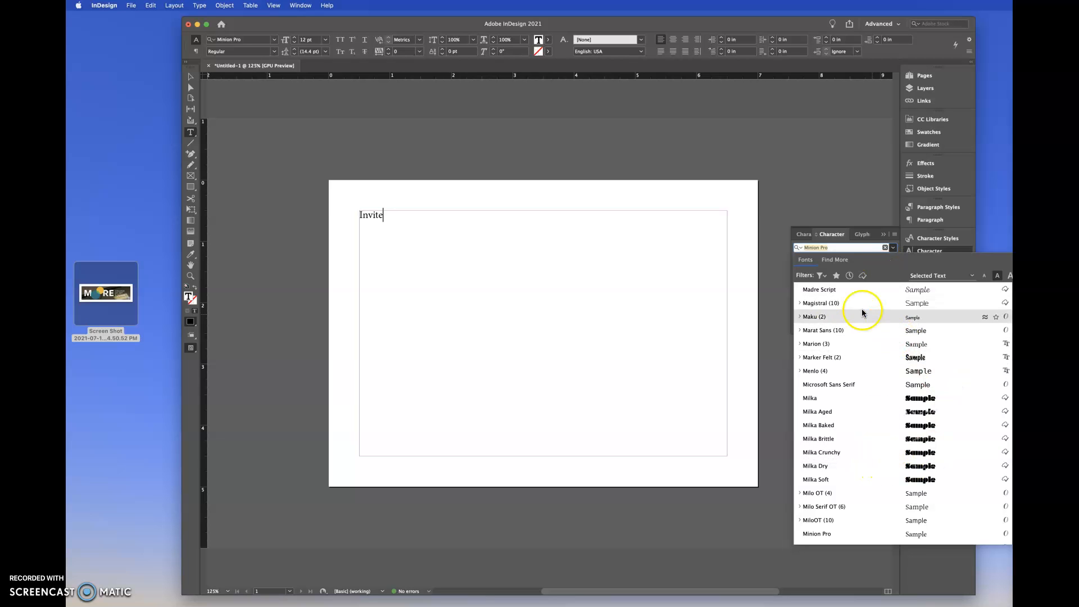
pyautogui.click(823, 276)
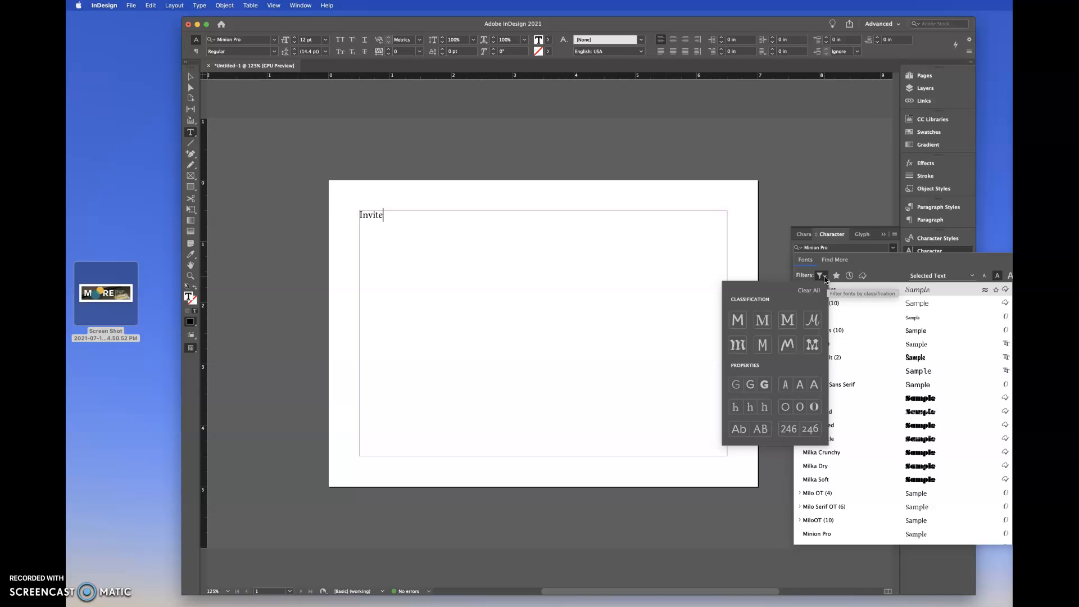
pyautogui.click(824, 276)
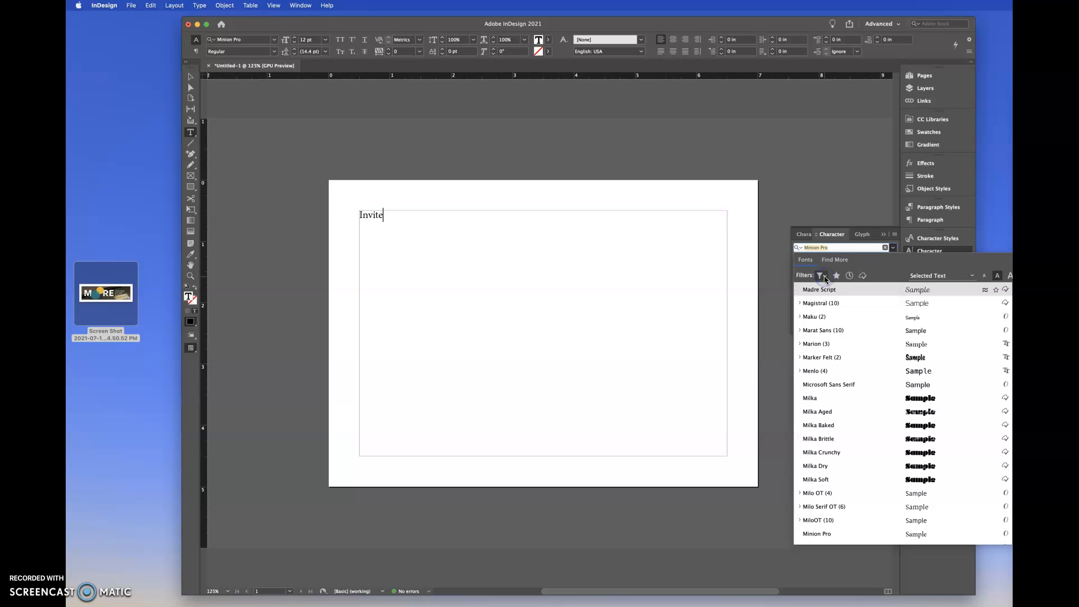
pyautogui.click(833, 265)
pyautogui.click(857, 248)
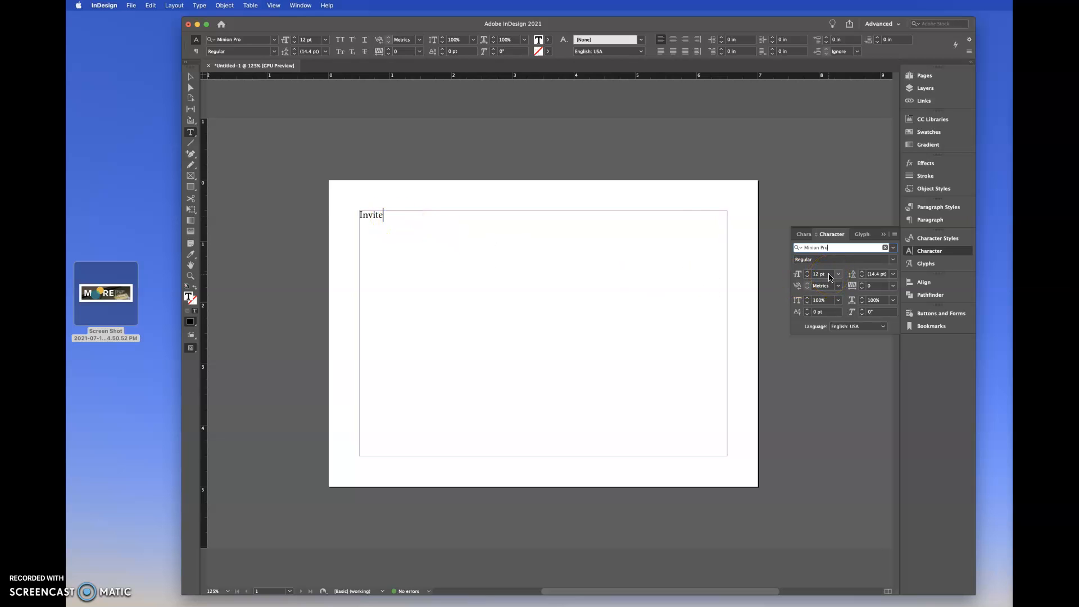
# Try setting the font size to 60 pt with only the text cursor placed after "Invite".
pyautogui.click(830, 275)
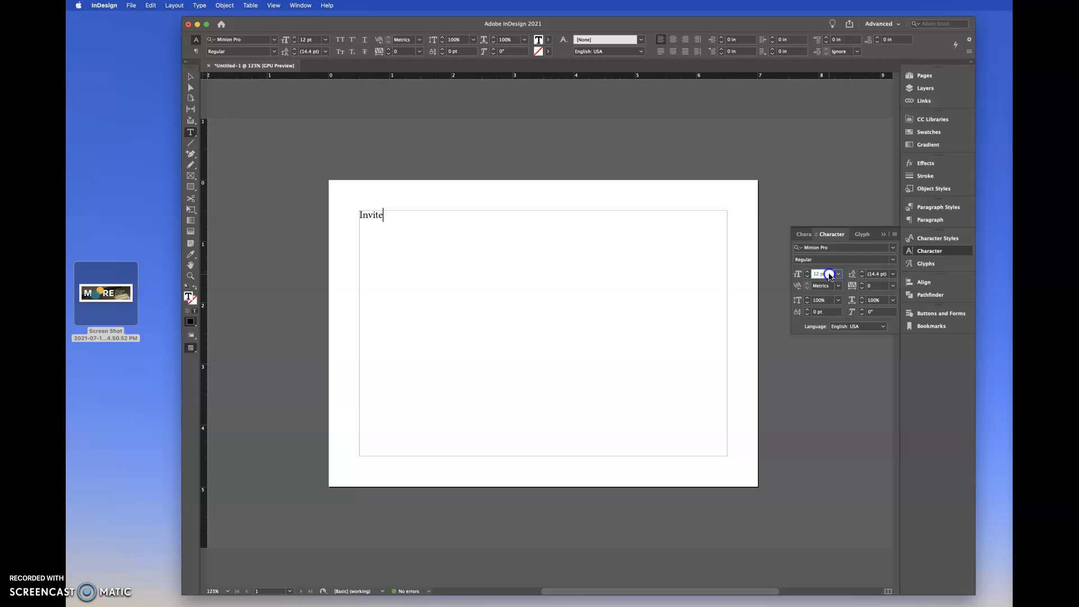
pyautogui.click(823, 274)
pyautogui.write('60')
pyautogui.press('Tab')
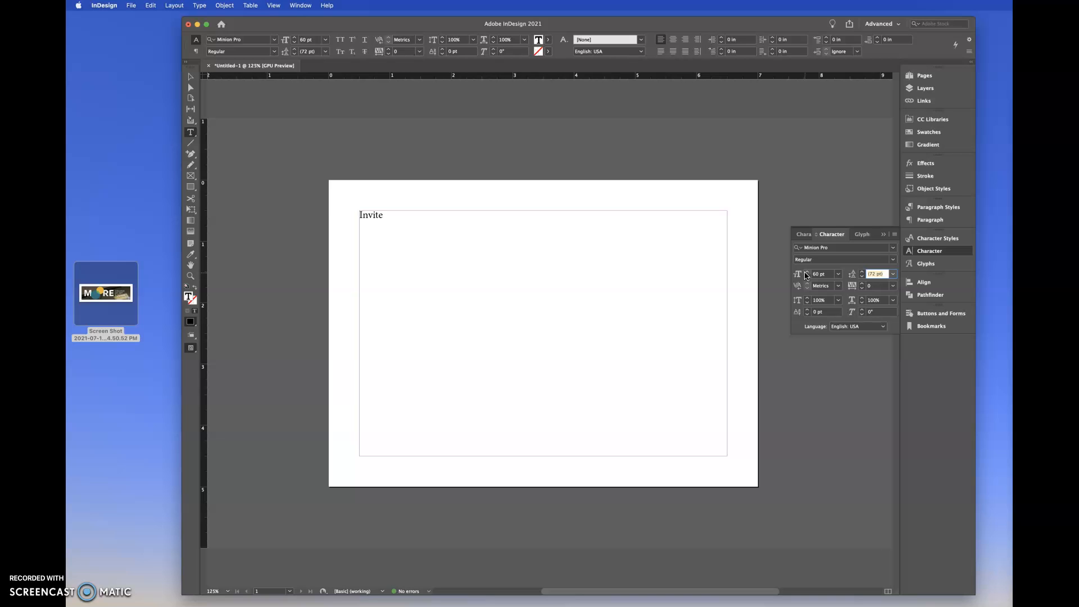
# Enter the test characters "fjkafsa" and delete them again.
pyautogui.write('fjkafsa')
pyautogui.press('BackSpace')
pyautogui.press('BackSpace')
pyautogui.press('BackSpace')
pyautogui.press('BackSpace')
pyautogui.press('BackSpace')
pyautogui.press('BackSpace')
pyautogui.press('BackSpace')
pyautogui.press('Return')
# Select all the text in the frame and set the font size of "Invite" to 60 pt.
pyautogui.press('super+a')
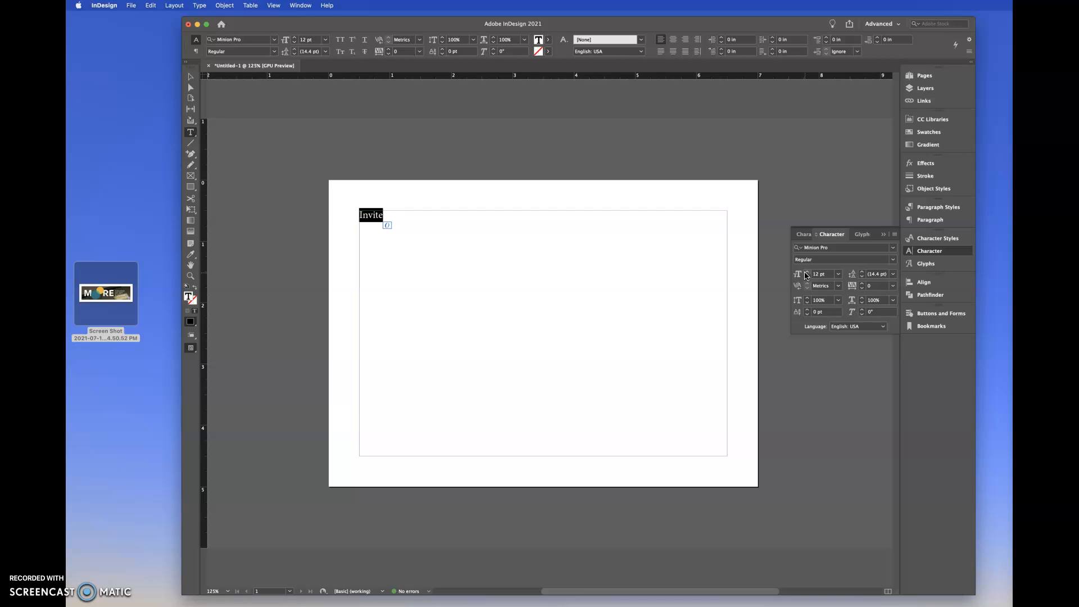
pyautogui.click(824, 274)
pyautogui.click(877, 275)
pyautogui.write('60')
pyautogui.click(877, 275)
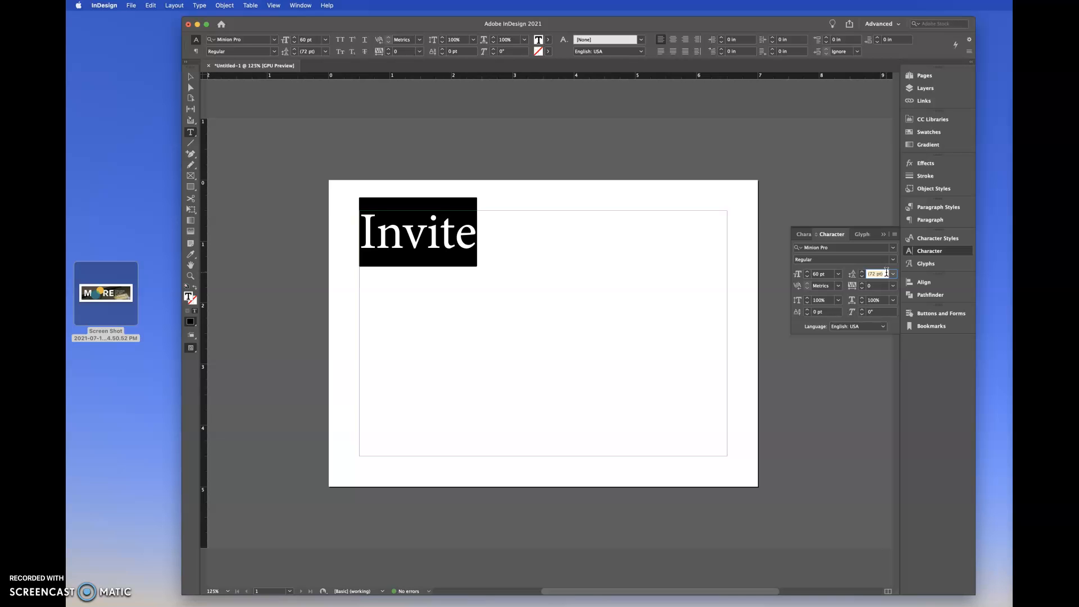
pyautogui.click(886, 274)
pyautogui.click(474, 225)
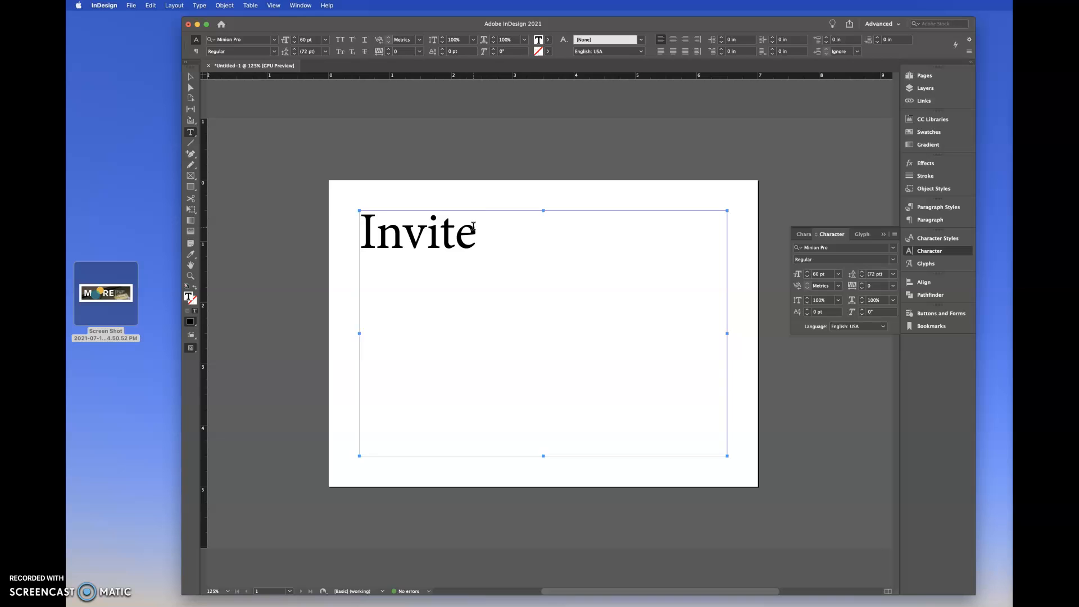
# Try pasting a copy of "Invite" on a second line, and undo the paste and the line break.
pyautogui.doubleClick(473, 227)
pyautogui.press('super+c')
pyautogui.click(505, 228)
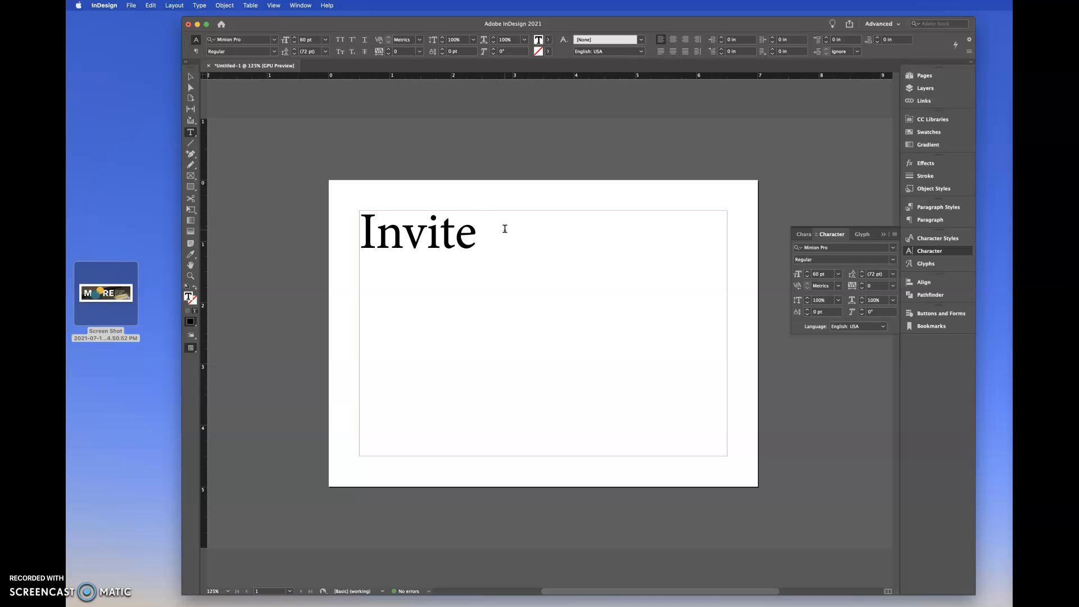
pyautogui.press('Return')
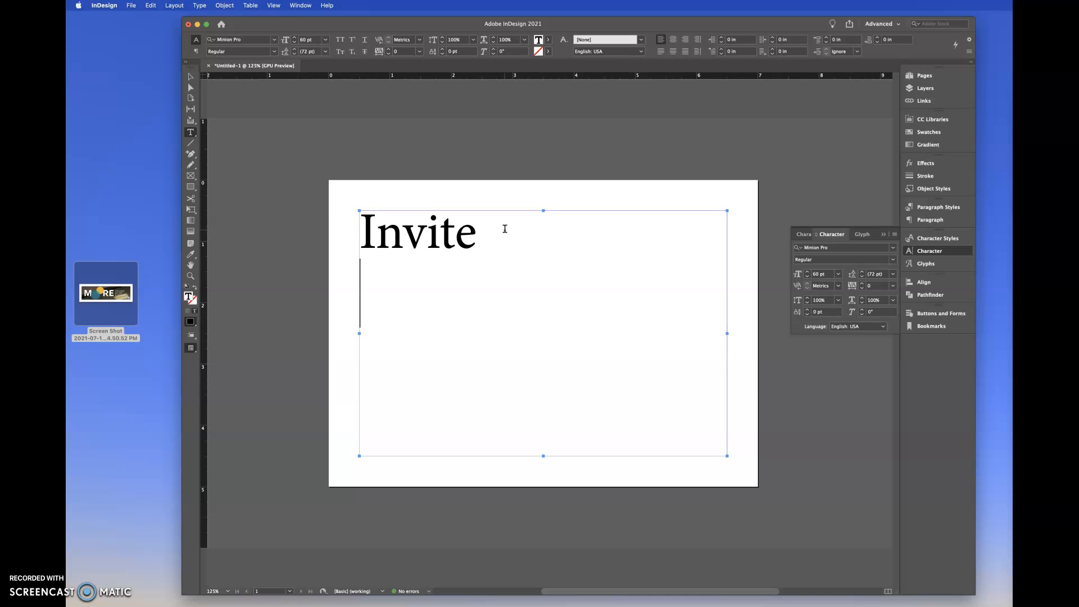
pyautogui.press('super+v')
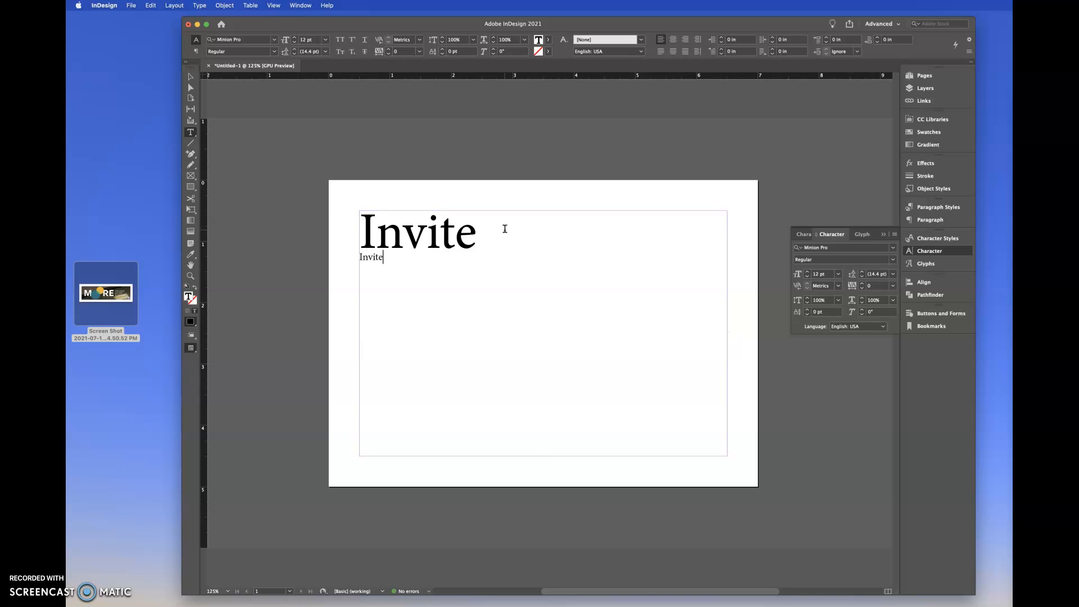
pyautogui.press('super+z')
pyautogui.press('BackSpace')
# Copy the 60 pt "Invite" and paste it repeatedly on new lines below to make six lines in total.
pyautogui.press('super+a')
pyautogui.press('super+c')
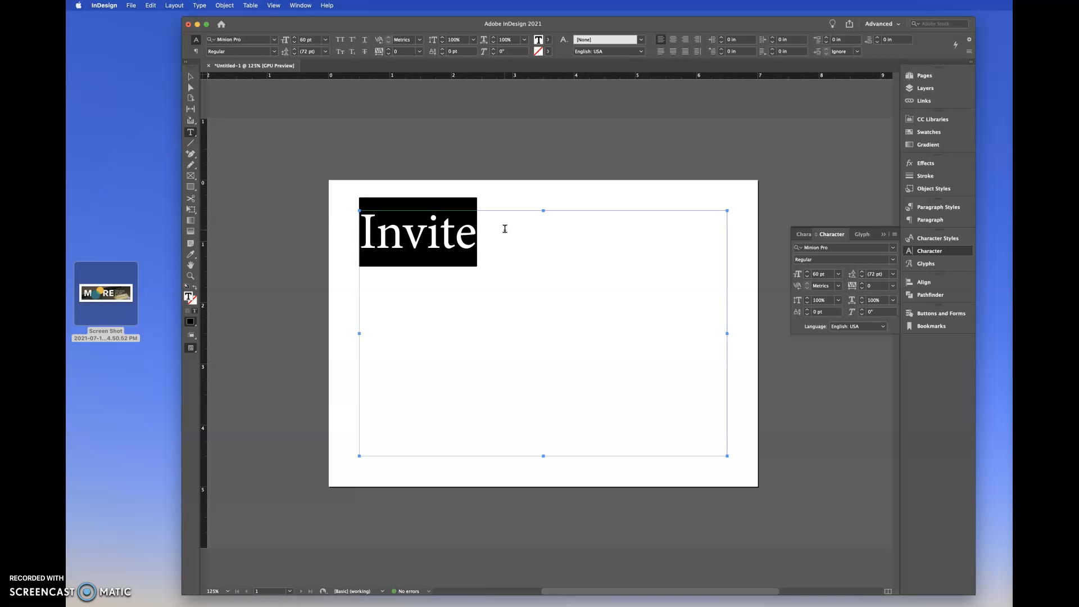
pyautogui.click(504, 228)
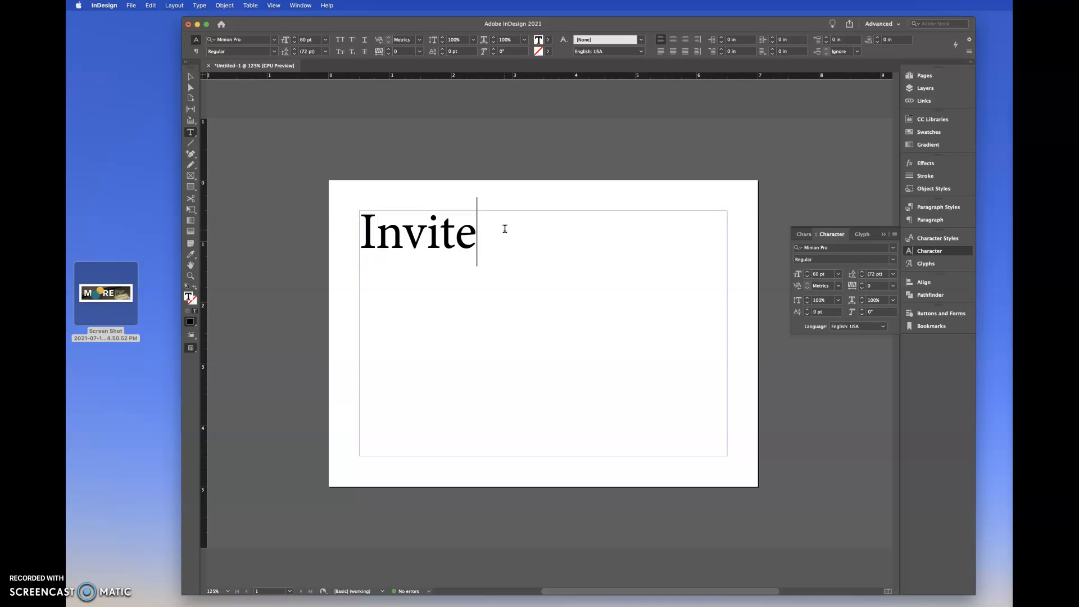
pyautogui.press('Return')
pyautogui.press('super+v')
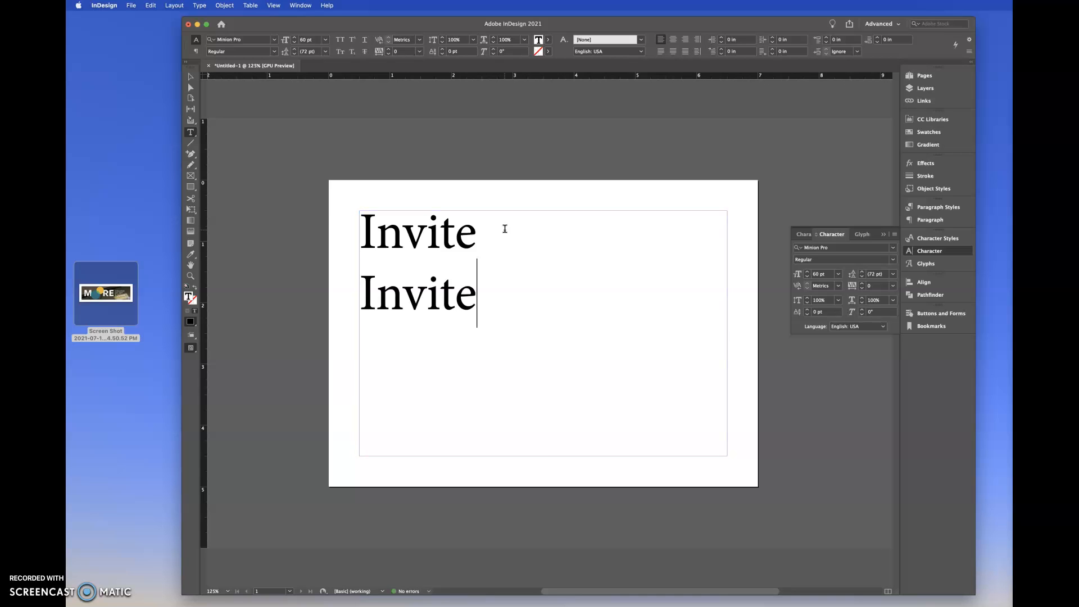
pyautogui.press('Return')
pyautogui.press('super+v')
pyautogui.press('Return')
pyautogui.press('super+v')
pyautogui.press('Return')
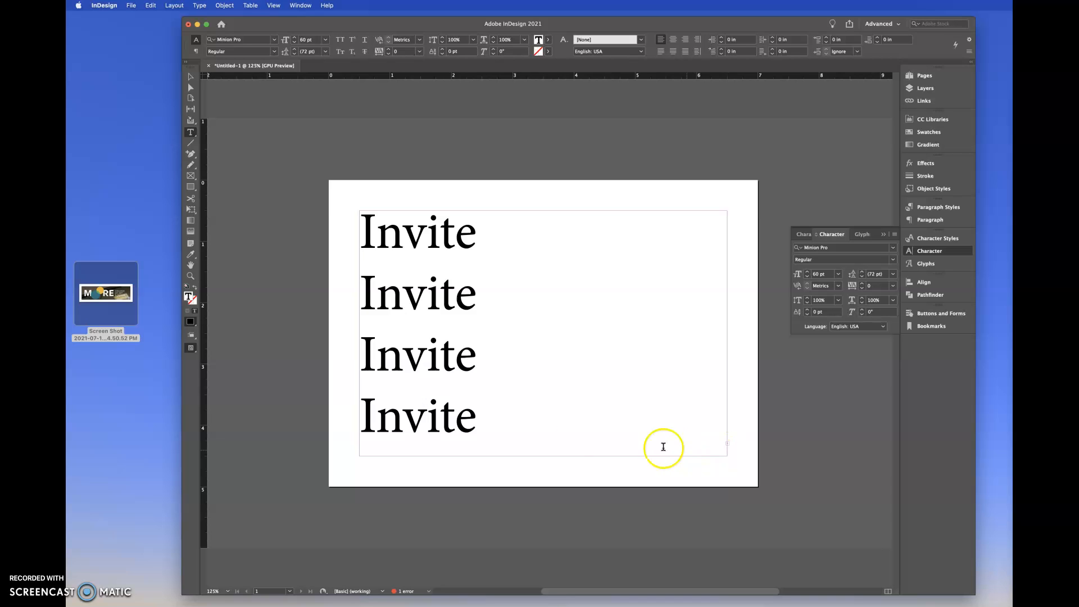
# Lengthen the text frame downward to about 5.6 in high and move it up to about Y -0.19 in.
pyautogui.moveTo(539, 457); pyautogui.dragTo(537, 453)
pyautogui.click(537, 453)
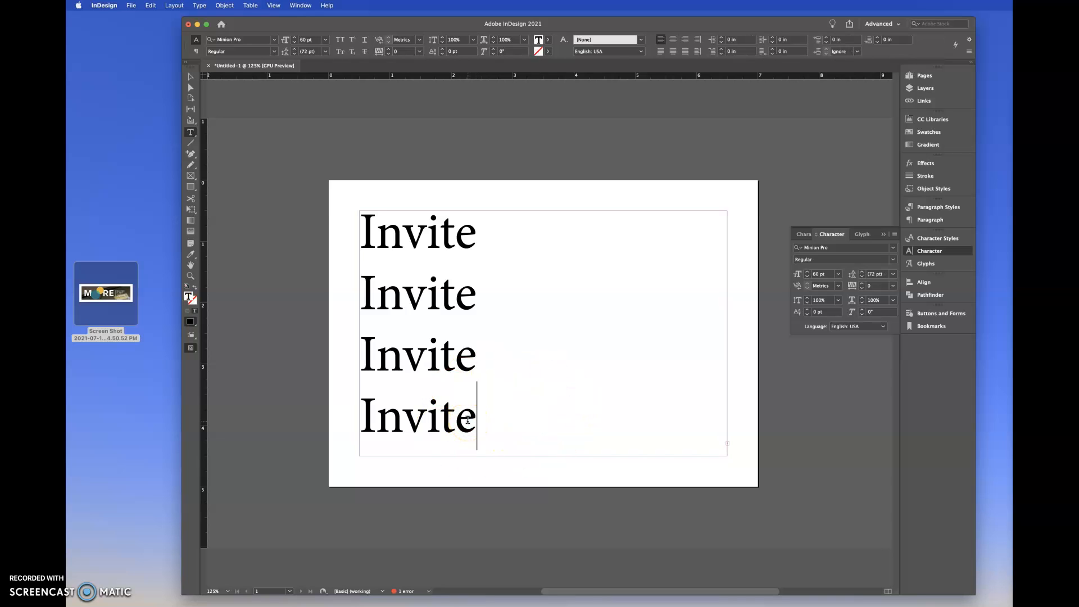
pyautogui.press('Escape')
pyautogui.click(544, 456)
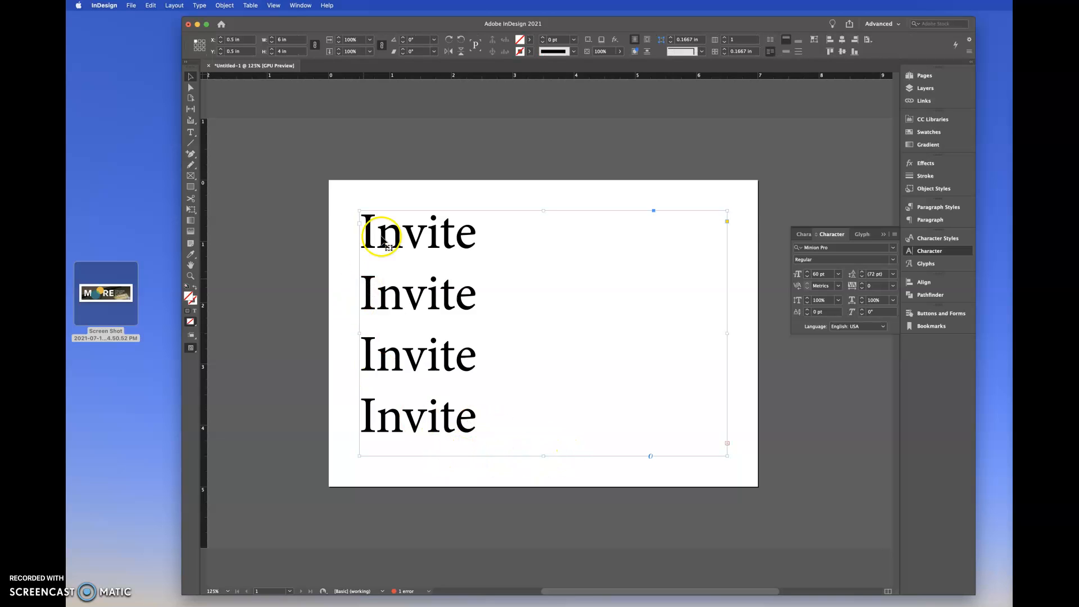
pyautogui.click(544, 456)
pyautogui.doubleClick(544, 457)
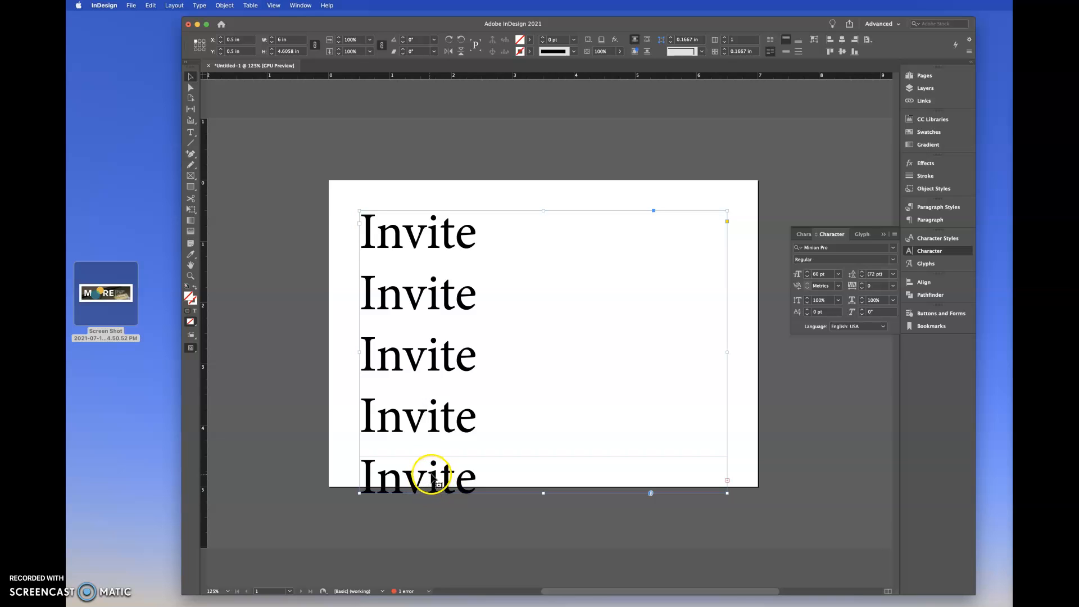
pyautogui.moveTo(429, 480); pyautogui.dragTo(435, 434)
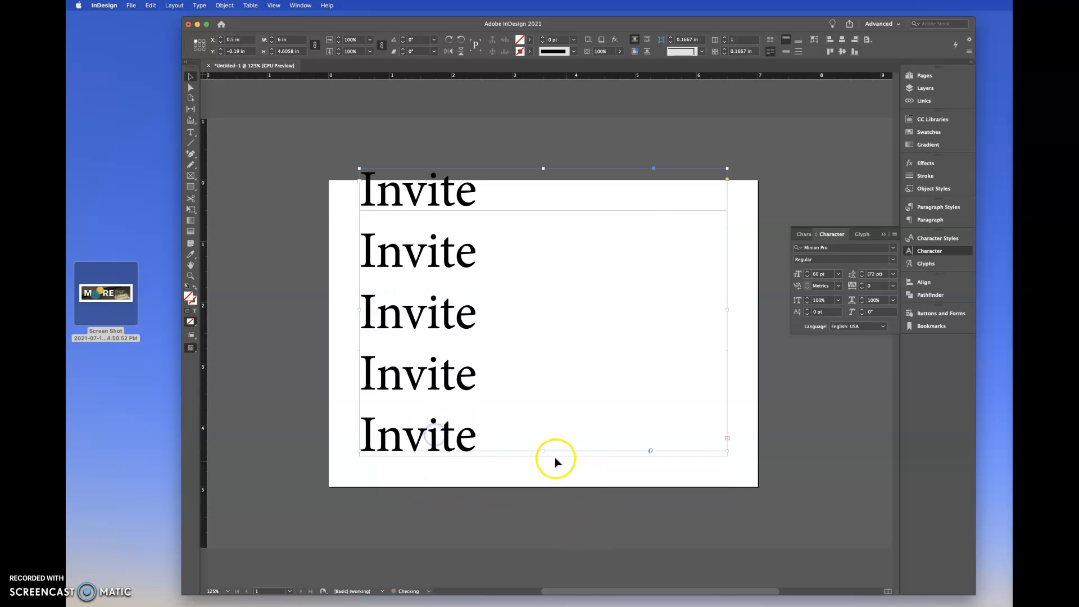
pyautogui.doubleClick(543, 450)
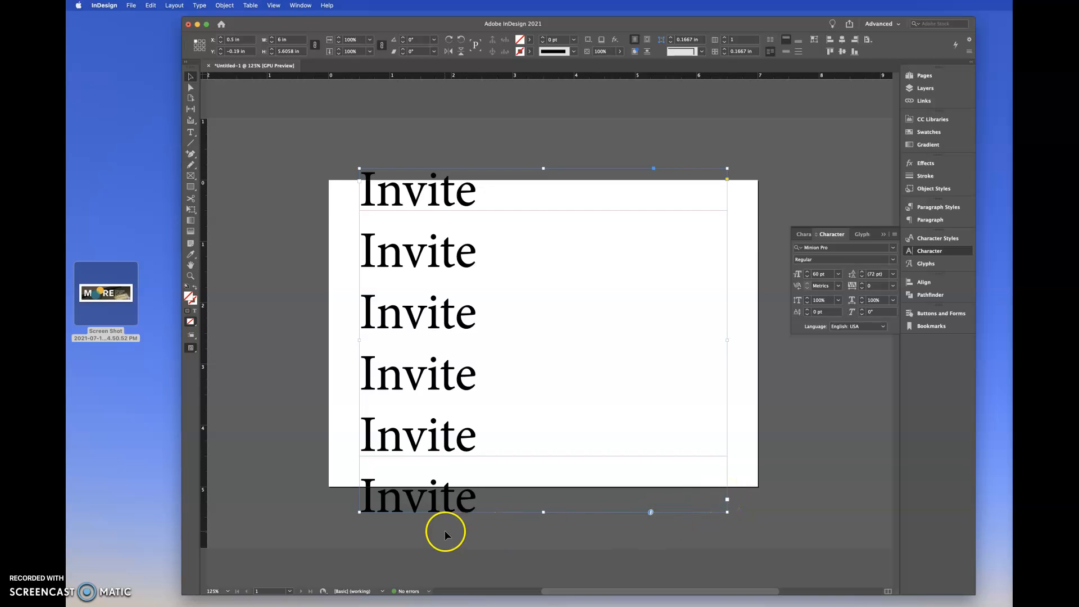
# Select all the "Invite" lines and set their leading to 60 pt.
pyautogui.click(462, 497)
pyautogui.doubleClick(447, 497)
pyautogui.press('super+c')
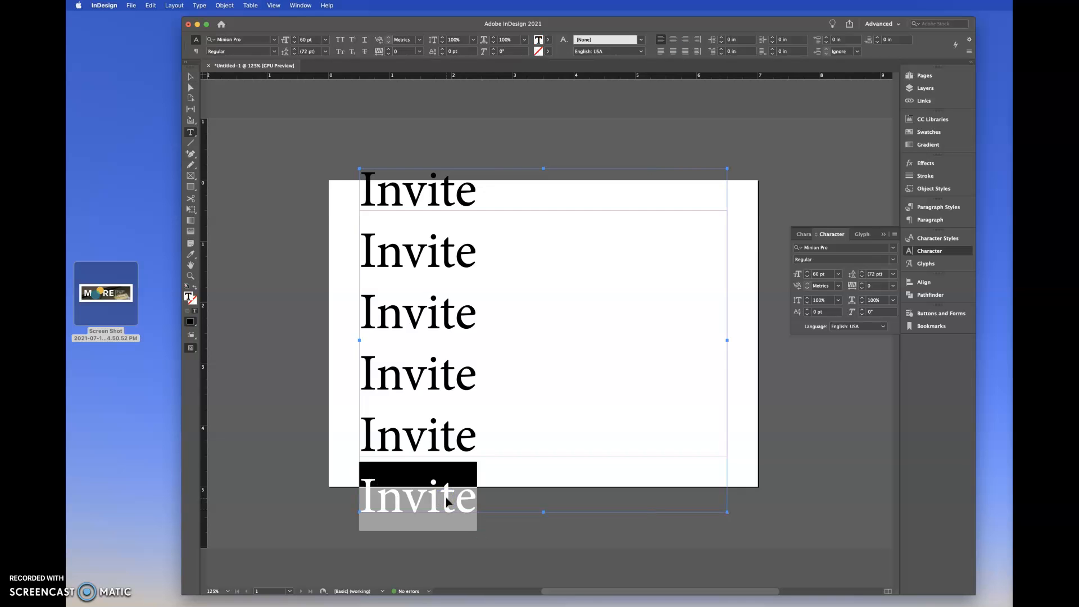
pyautogui.press('super+a')
pyautogui.click(499, 498)
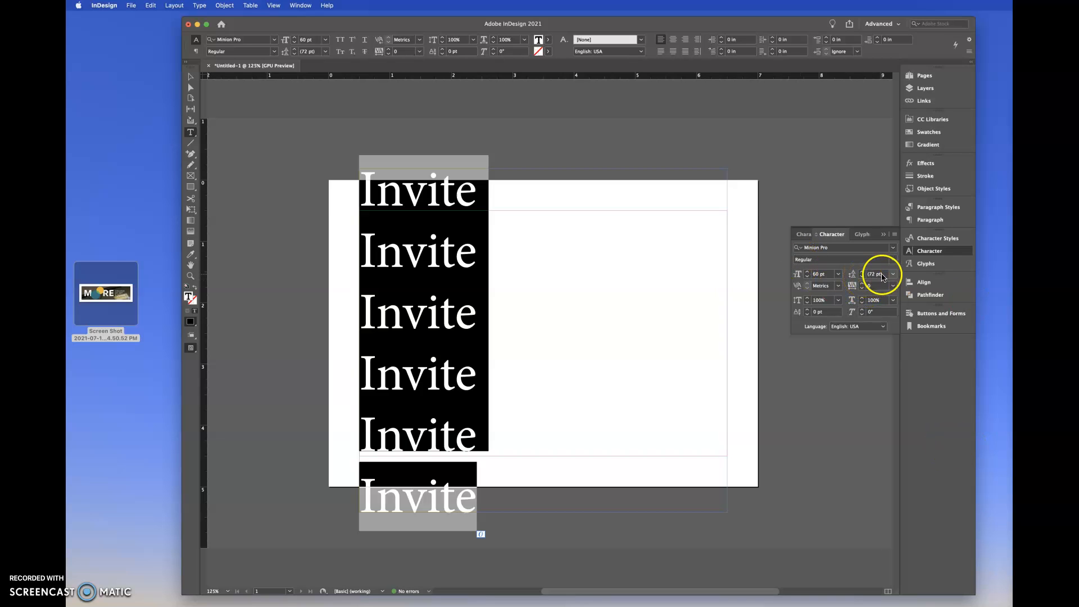
pyautogui.click(880, 274)
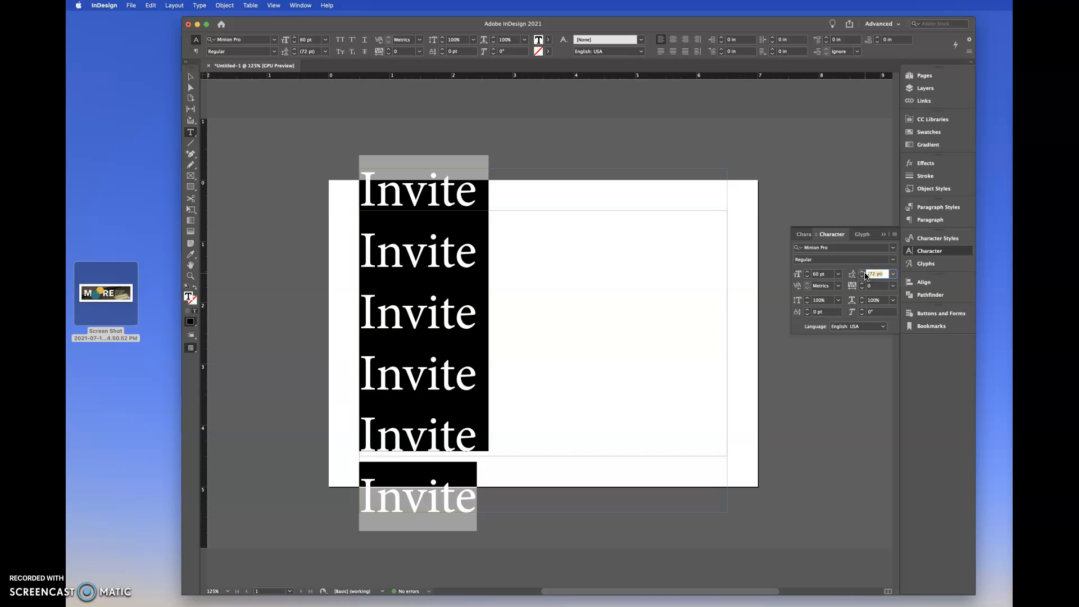
pyautogui.write('60')
pyautogui.press('Tab')
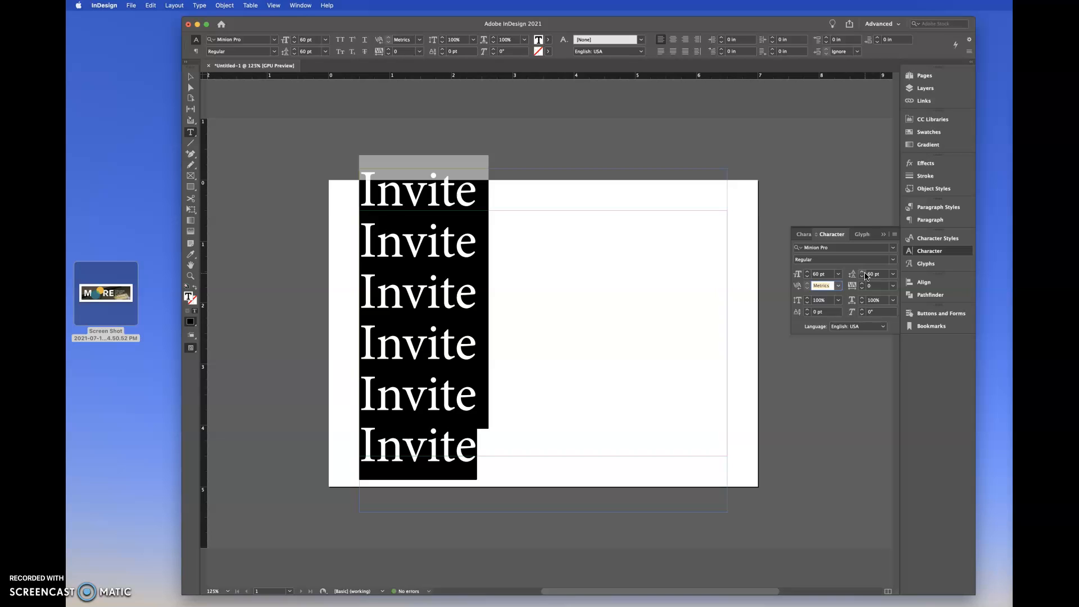
# Set the leading of the six selected "Invite" lines to 55 pt.
pyautogui.moveTo(881, 274); pyautogui.dragTo(859, 272)
pyautogui.write('55')
pyautogui.press('Tab')
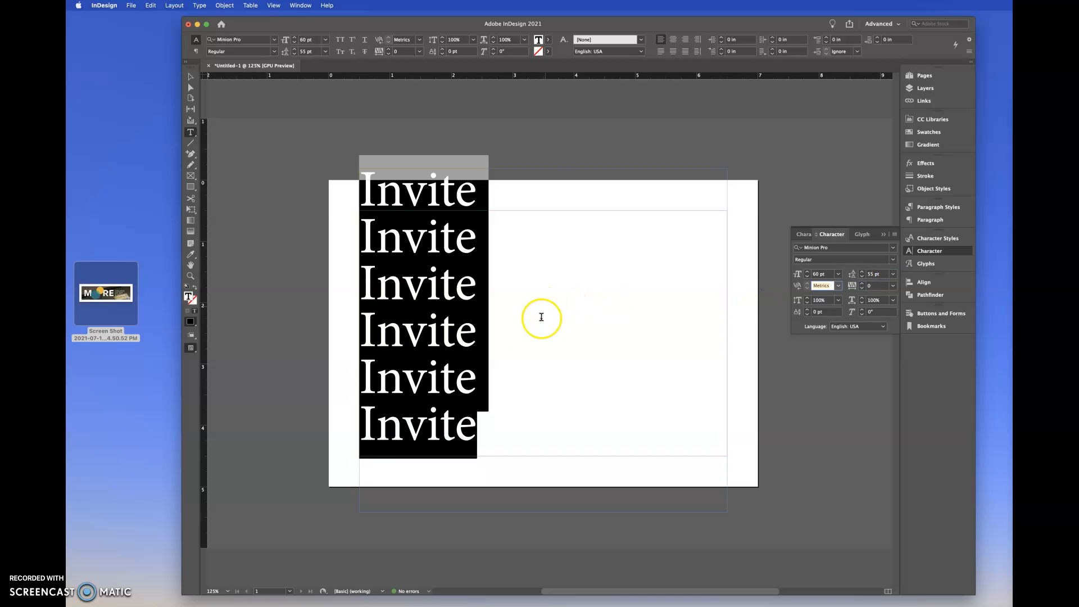
# Try pasting the previously copied "Invite" on a new line below the sixth one, and delete the pasted word.
pyautogui.click(473, 394)
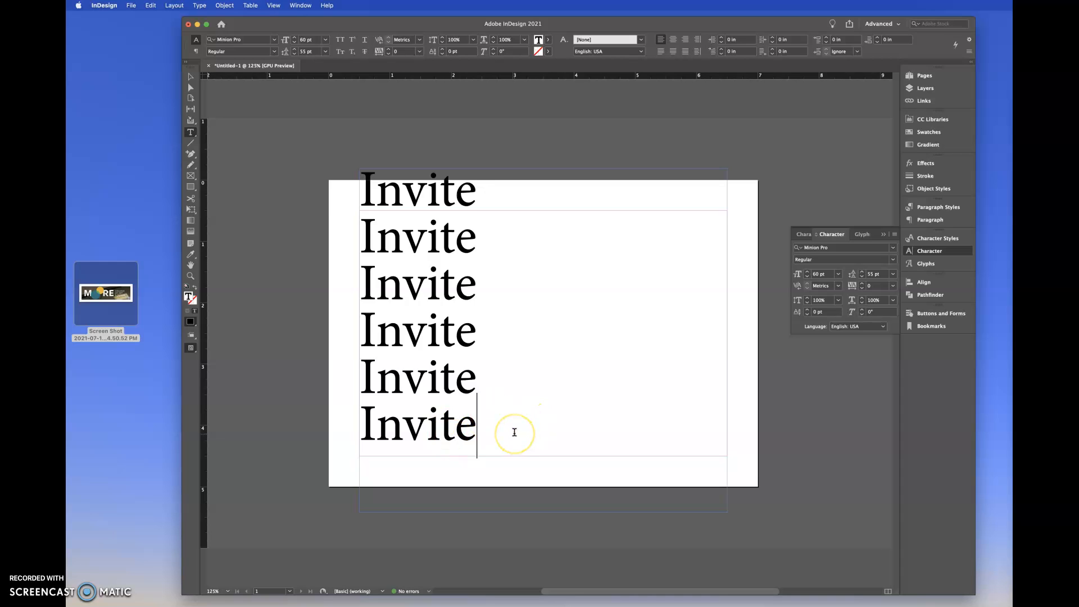
pyautogui.press('Return')
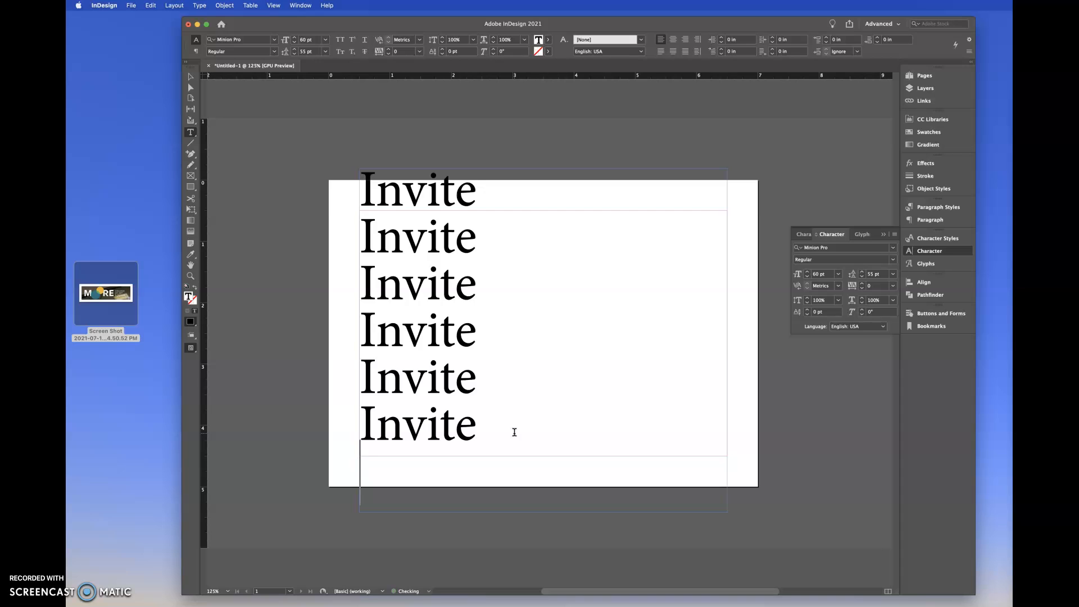
pyautogui.press('super+v')
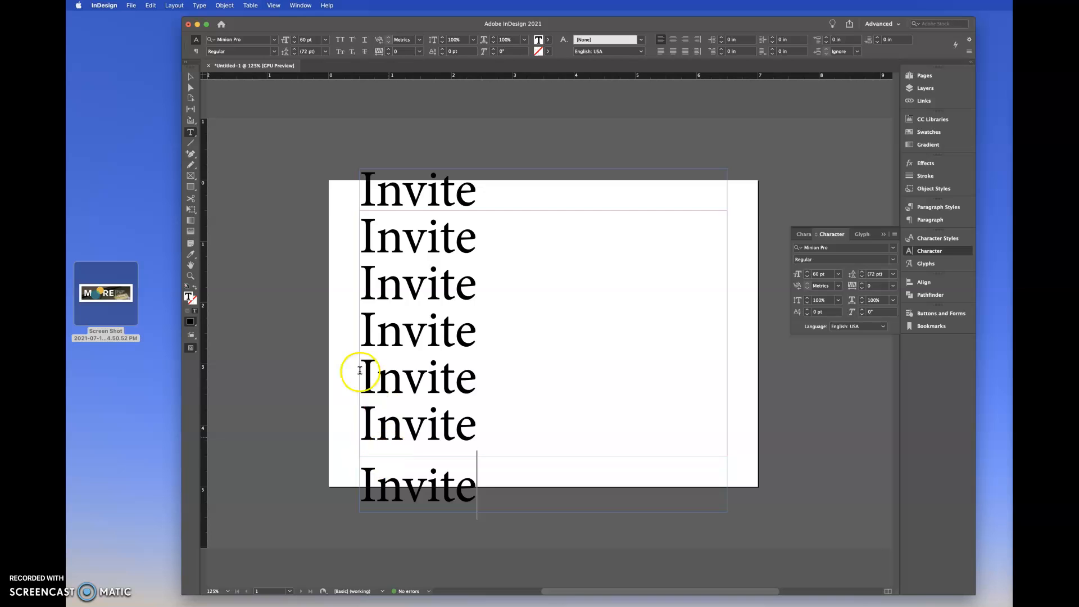
pyautogui.press('BackSpace')
pyautogui.press('BackSpace')
pyautogui.press('BackSpace')
pyautogui.press('BackSpace')
pyautogui.press('BackSpace')
pyautogui.press('BackSpace')
pyautogui.press('BackSpace')
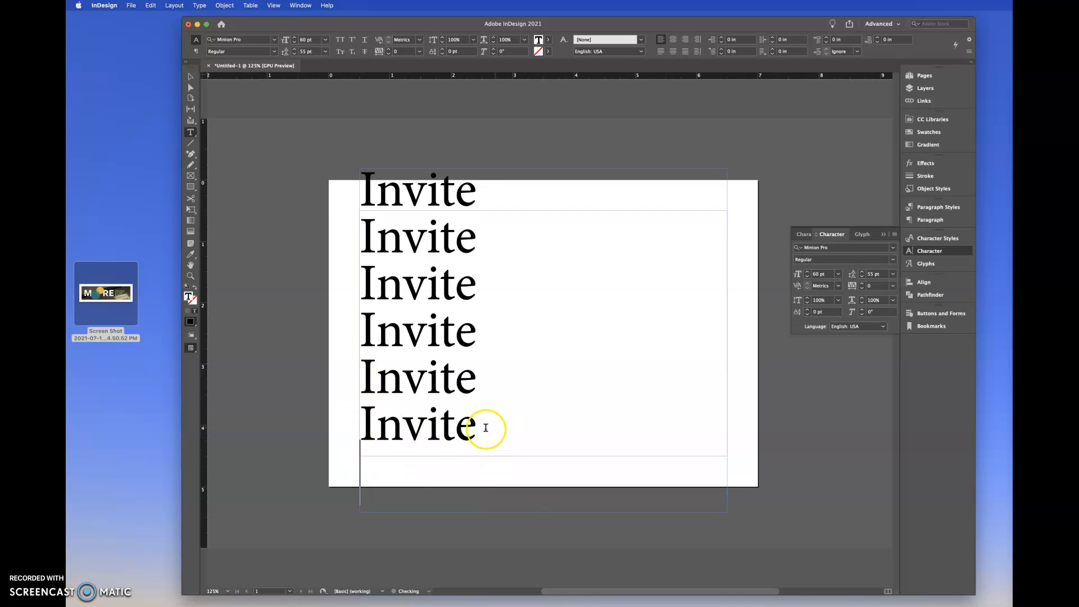
# Copy the sixth "Invite" with its 55 pt leading and paste it on a new line below as the seventh line.
pyautogui.moveTo(477, 423); pyautogui.dragTo(349, 409)
pyautogui.press('super+c')
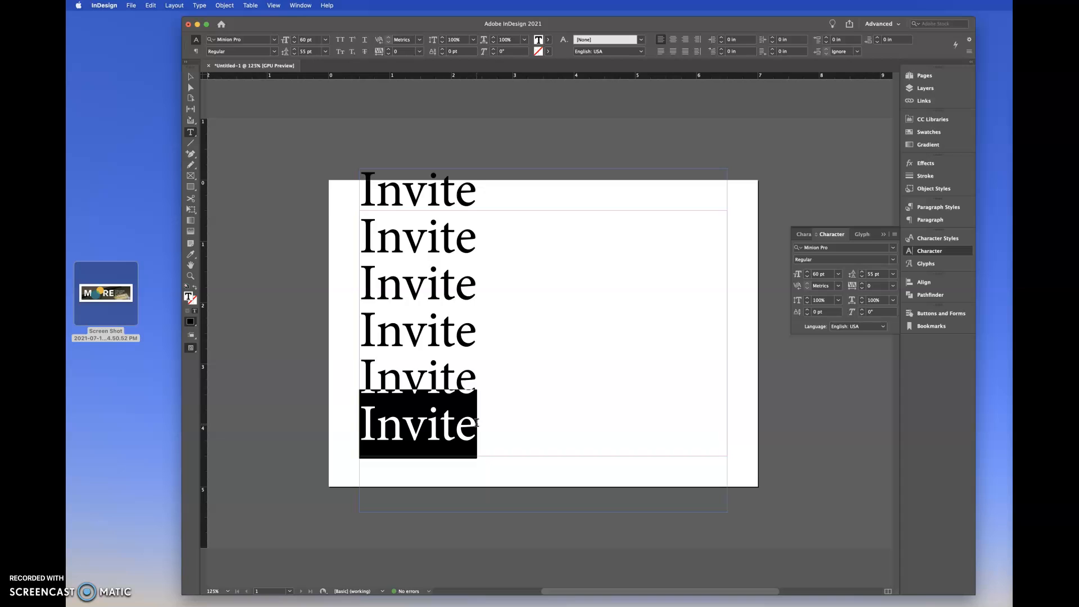
pyautogui.click(477, 422)
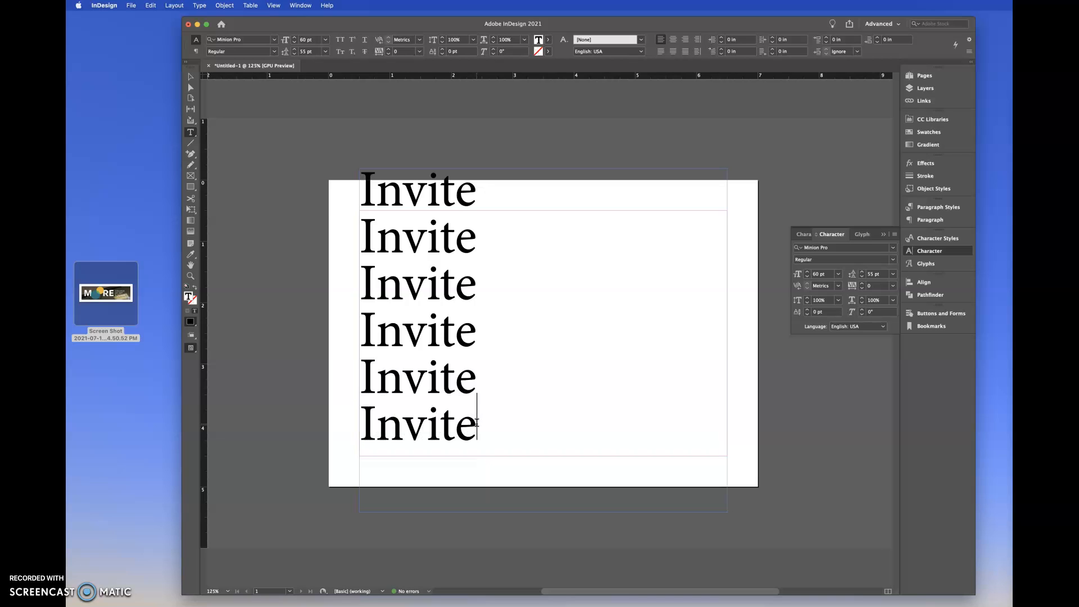
pyautogui.press('Return')
pyautogui.press('super+v')
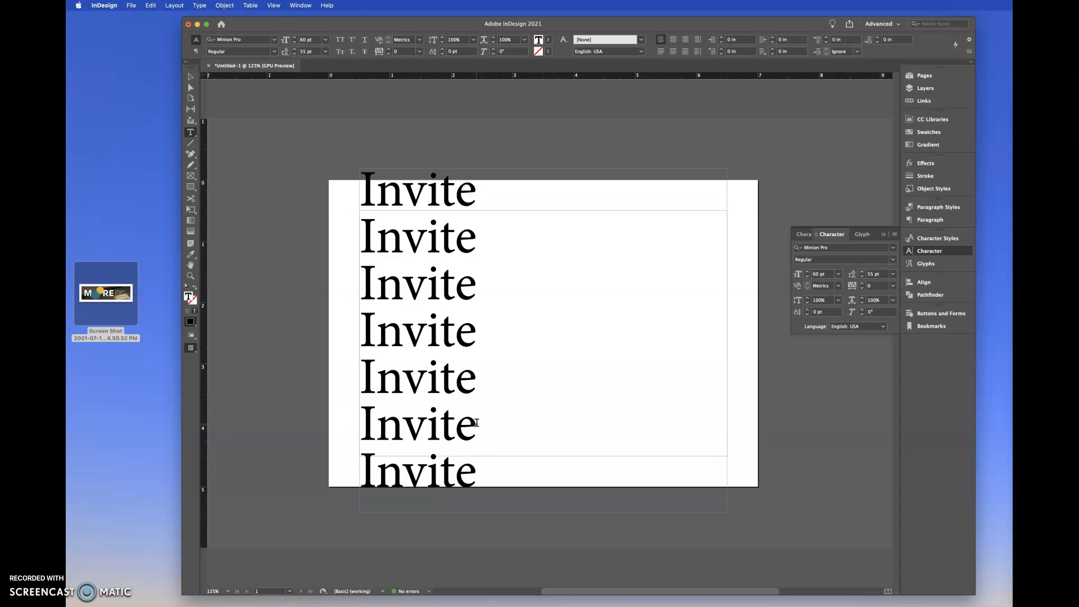
pyautogui.press('Escape')
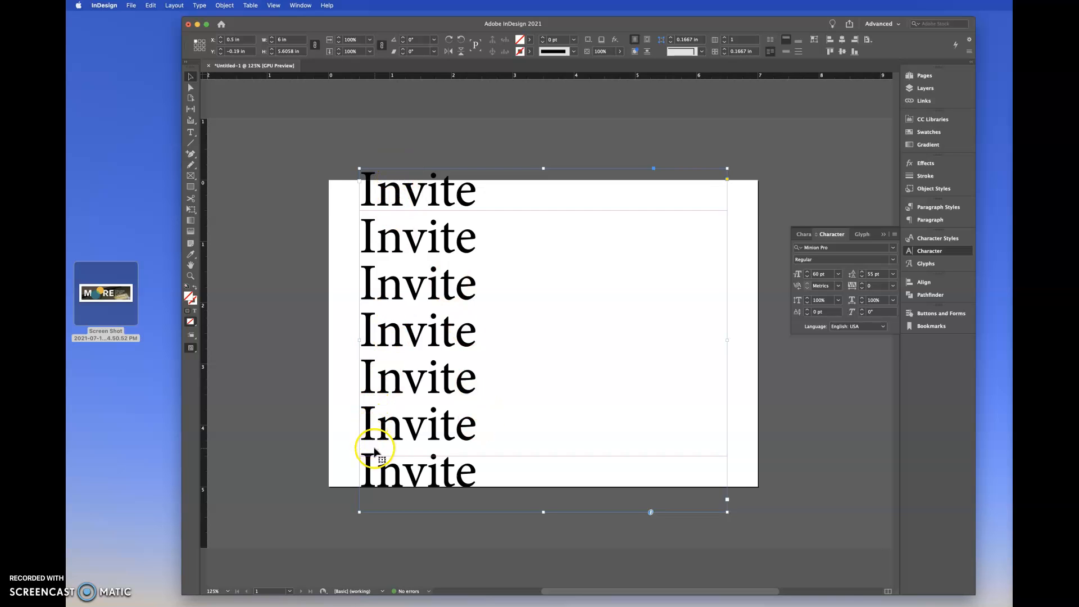
# Increase the font size of all the text in the selected "Invite" frame to 75 pt.
pyautogui.hscroll(-1, 375, 451)
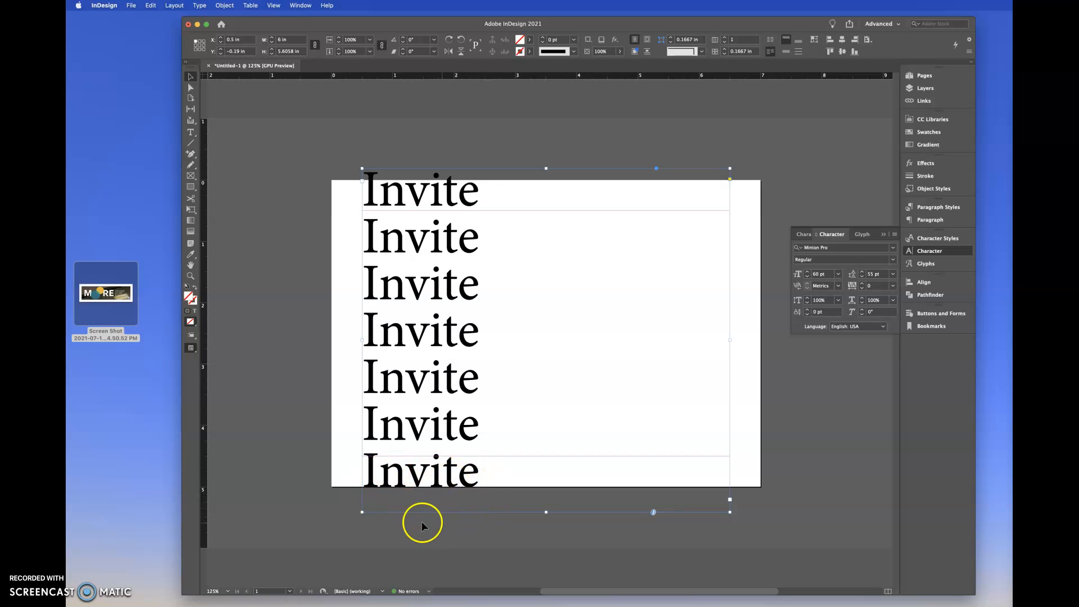
pyautogui.hscroll(1, 397, 517)
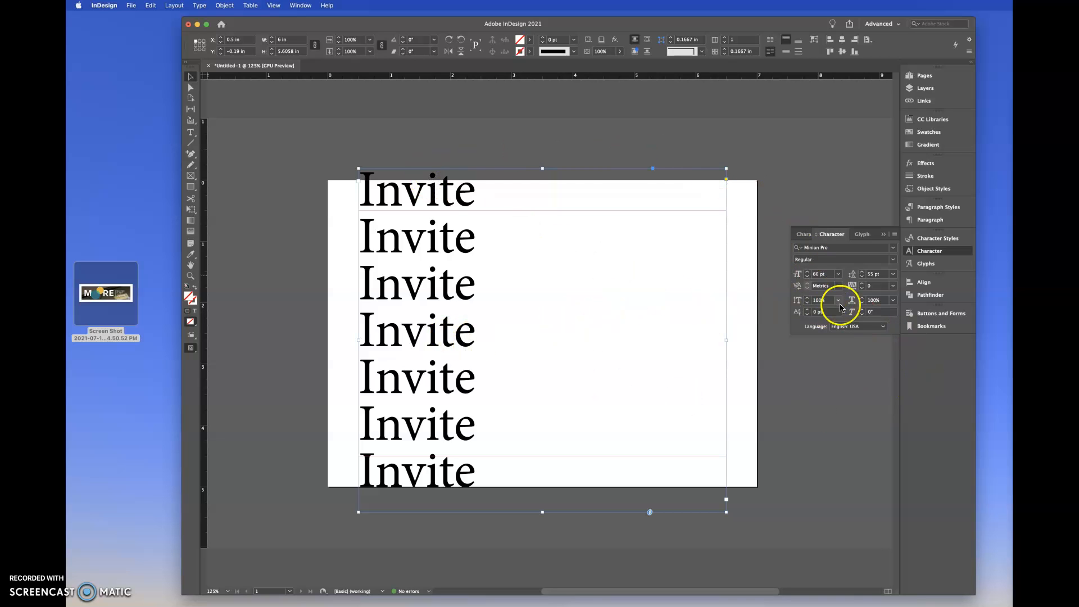
pyautogui.click(808, 273)
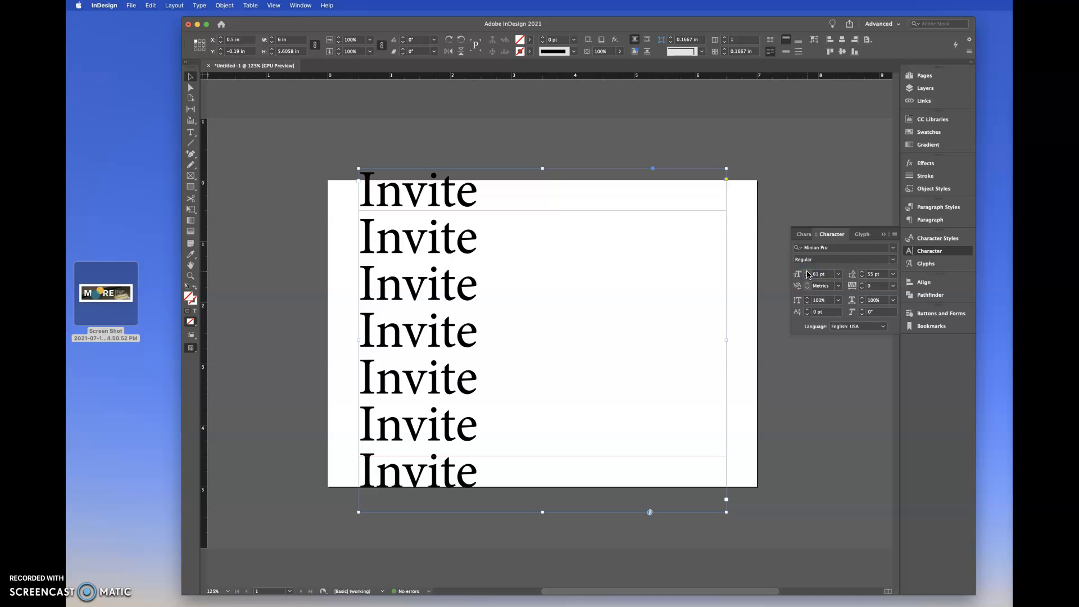
pyautogui.click(807, 273)
pyautogui.click(808, 272)
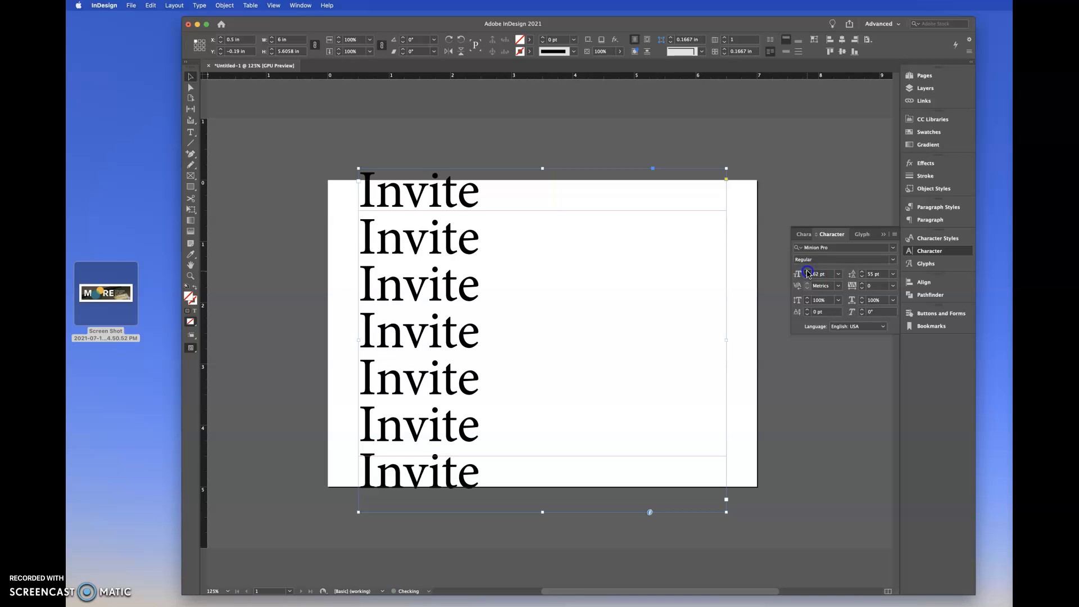
pyautogui.click(807, 272)
pyautogui.click(808, 272)
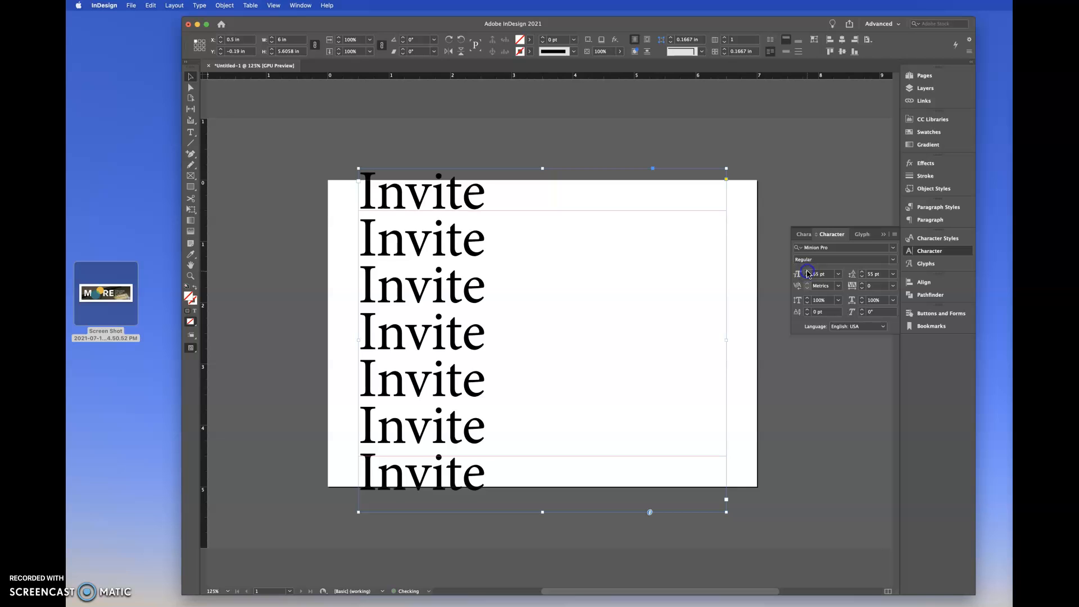
pyautogui.click(808, 273)
pyautogui.click(808, 273)
pyautogui.click(807, 272)
pyautogui.click(807, 273)
pyautogui.click(808, 272)
pyautogui.click(807, 273)
pyautogui.click(808, 273)
pyautogui.click(808, 273)
pyautogui.click(808, 273)
pyautogui.click(808, 272)
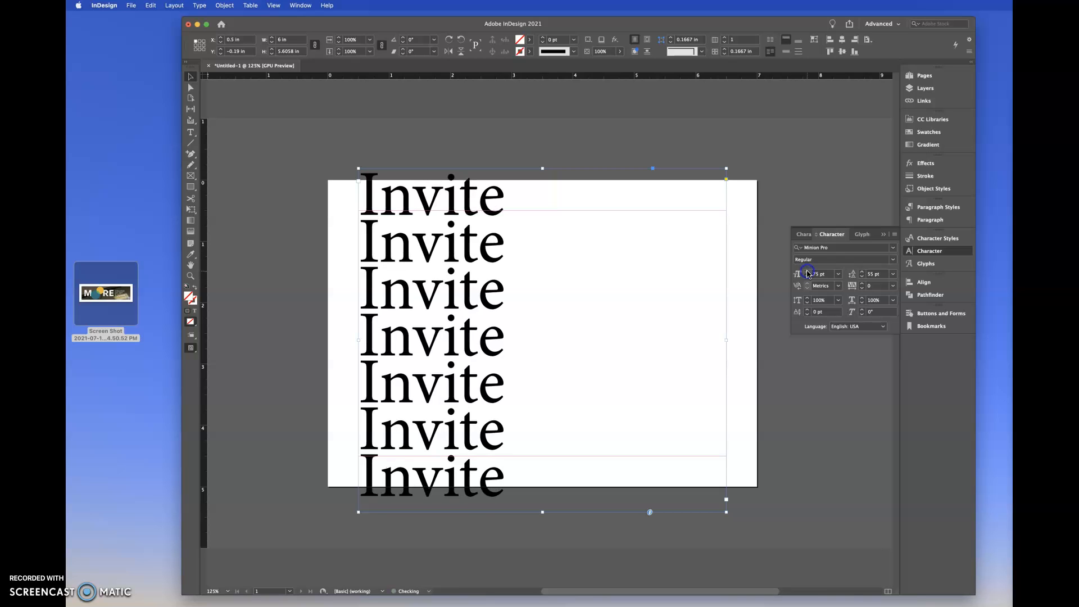
pyautogui.click(808, 273)
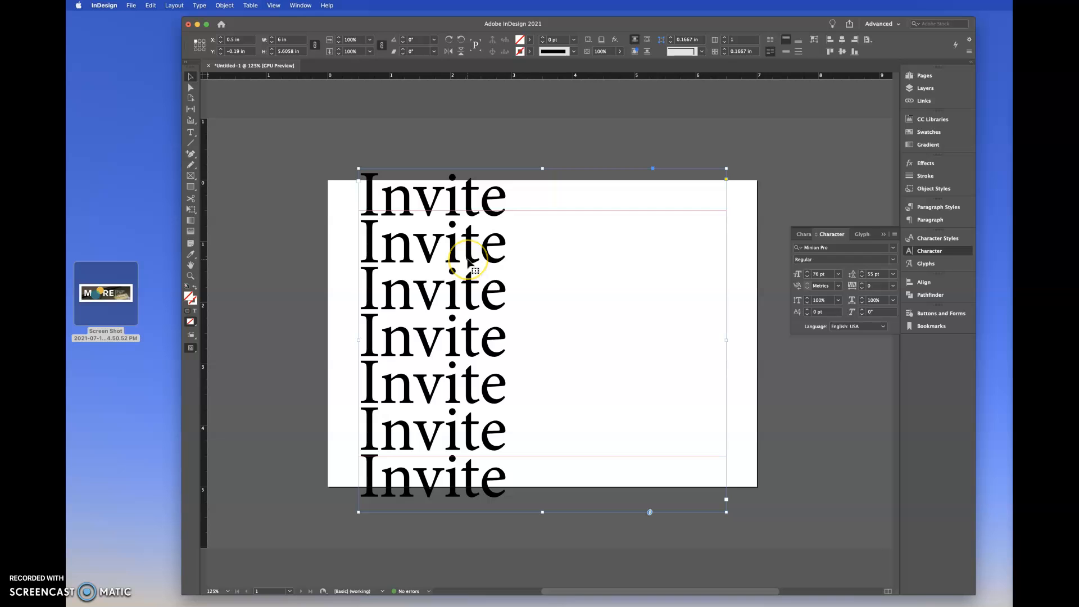
pyautogui.click(807, 277)
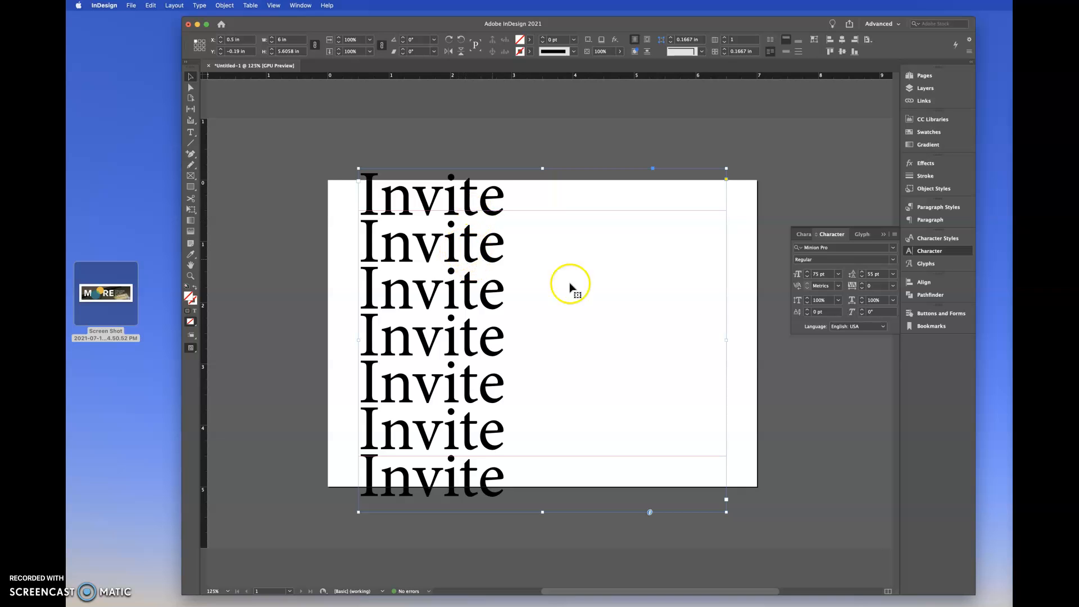
# Increase the leading of all the "Invite" lines in the frame to 58 pt.
pyautogui.click(863, 273)
pyautogui.click(864, 273)
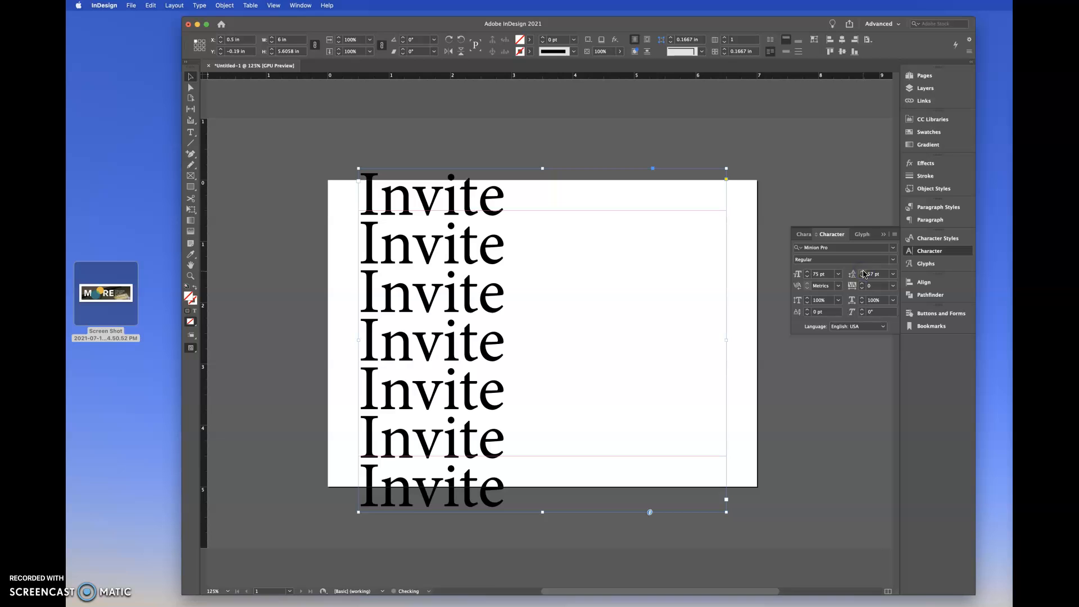
pyautogui.click(864, 273)
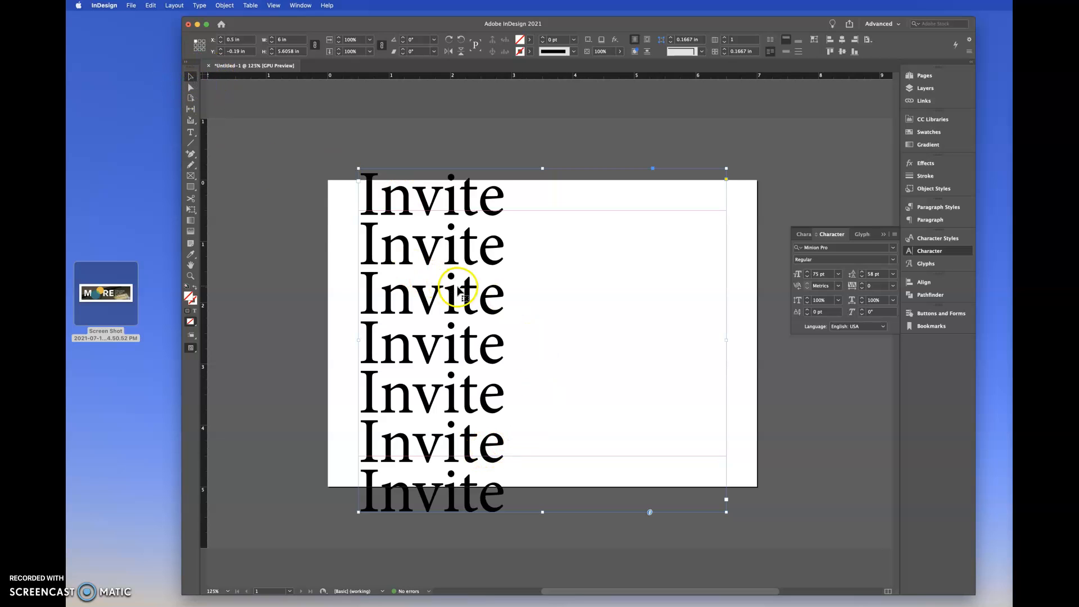
# Move the text frame up to about Y -0.35 in, and preview the cropped page with nothing selected.
pyautogui.moveTo(468, 308); pyautogui.dragTo(468, 298)
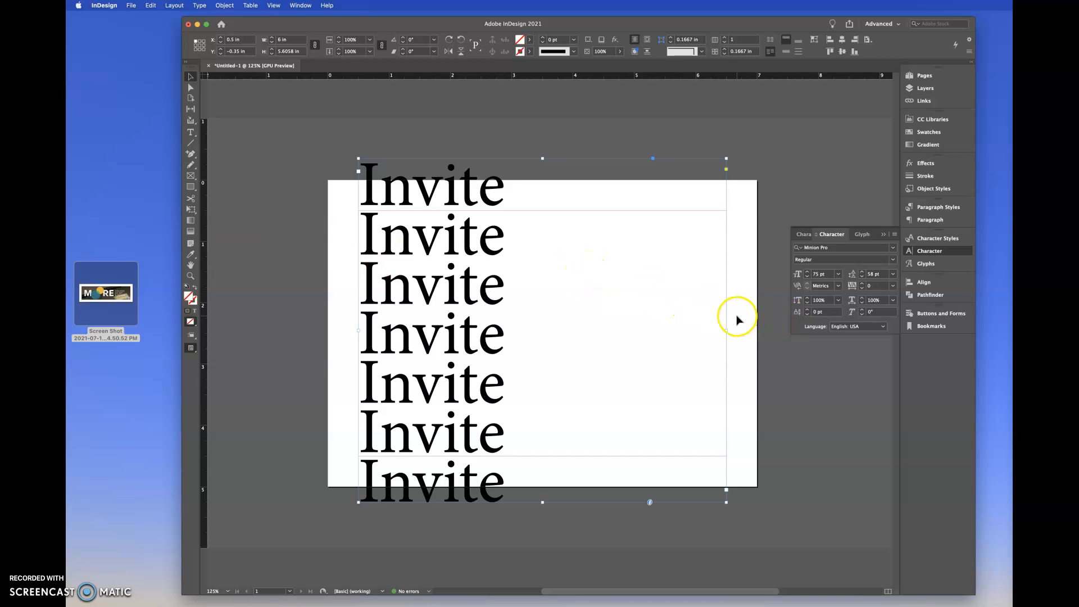
pyautogui.press('w')
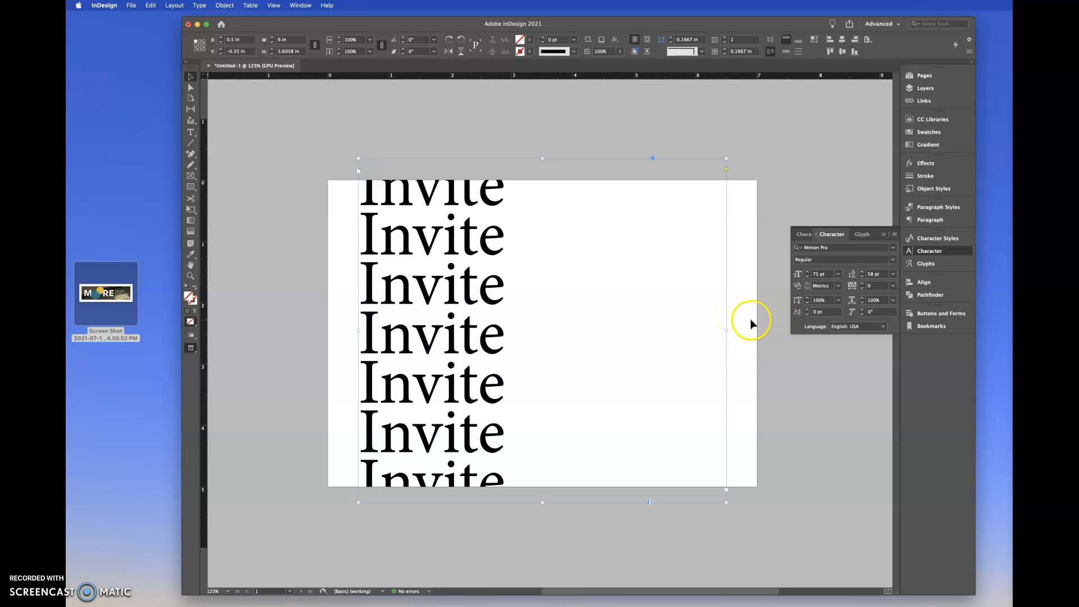
pyautogui.click(745, 312)
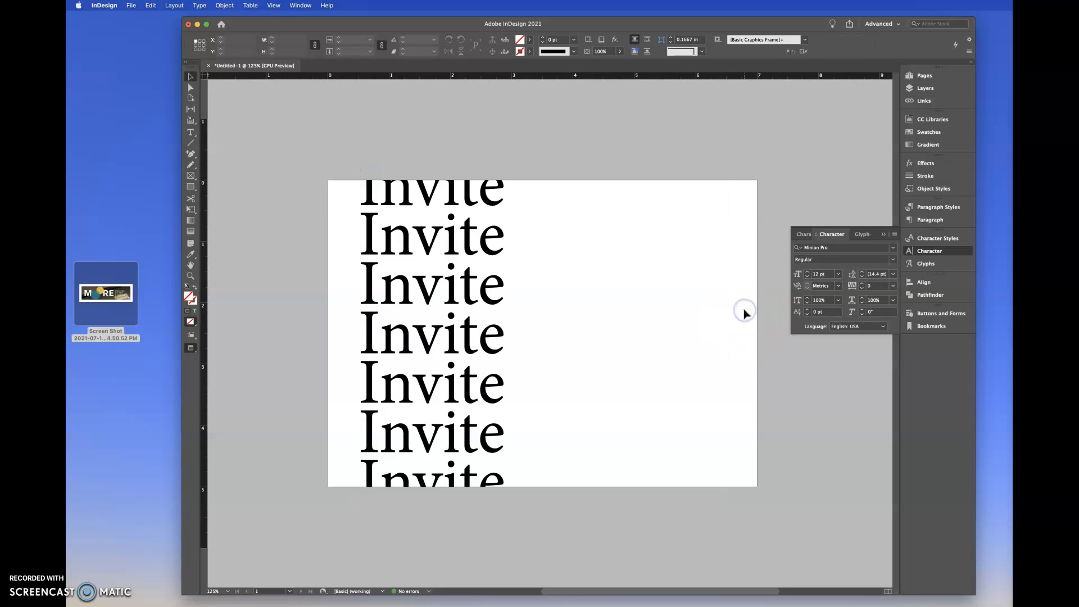